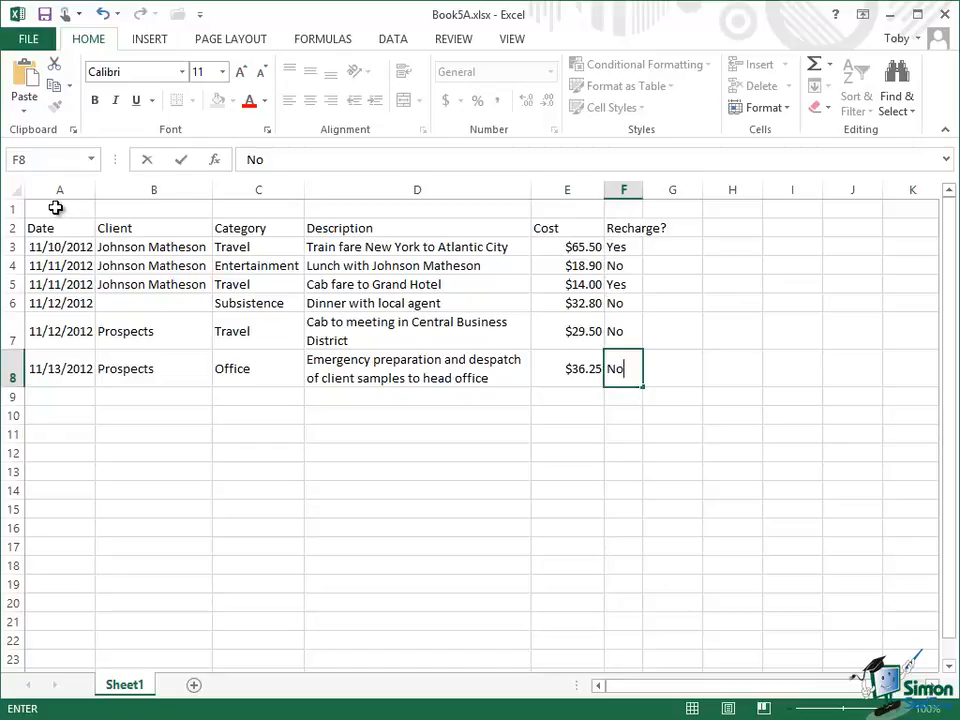
Merge and center cells A1:F1 above the expense table headings
drag(55, 207, 614, 218)
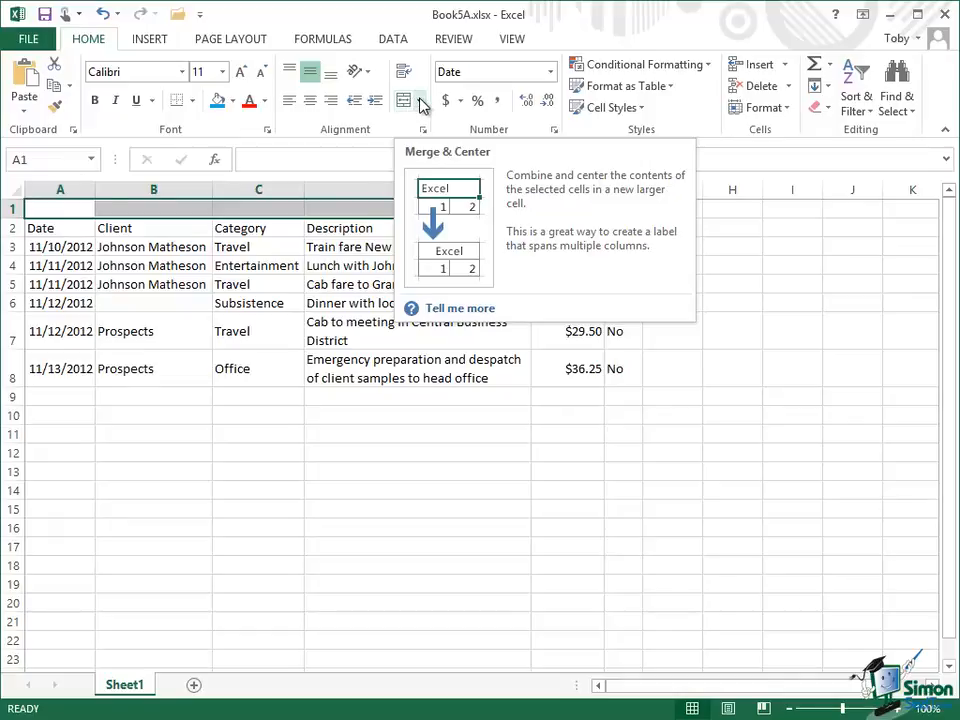
click(420, 102)
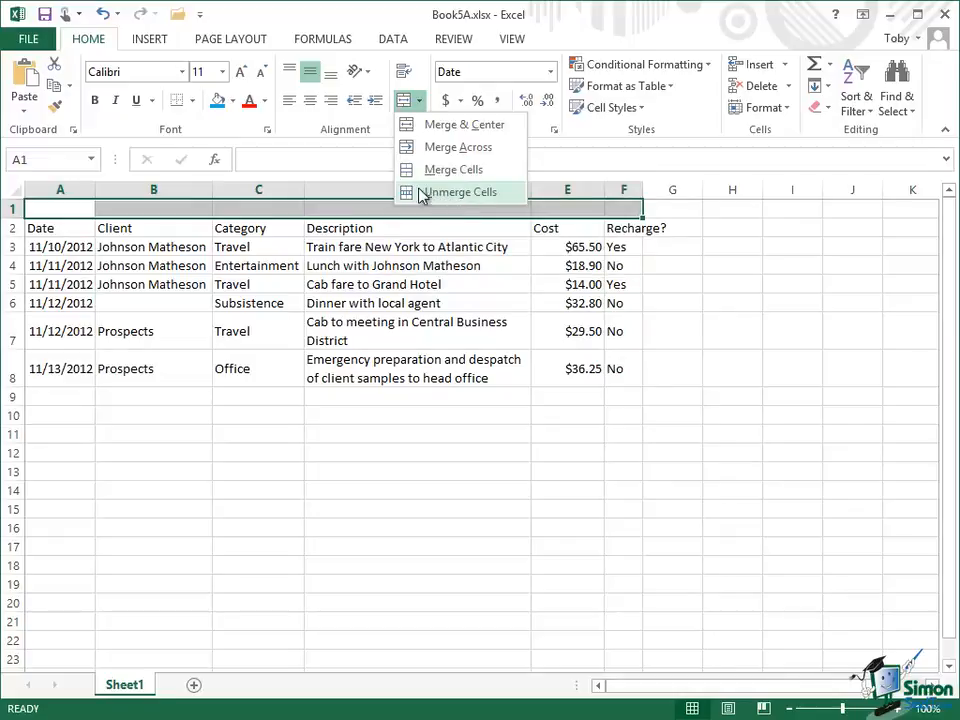
click(413, 124)
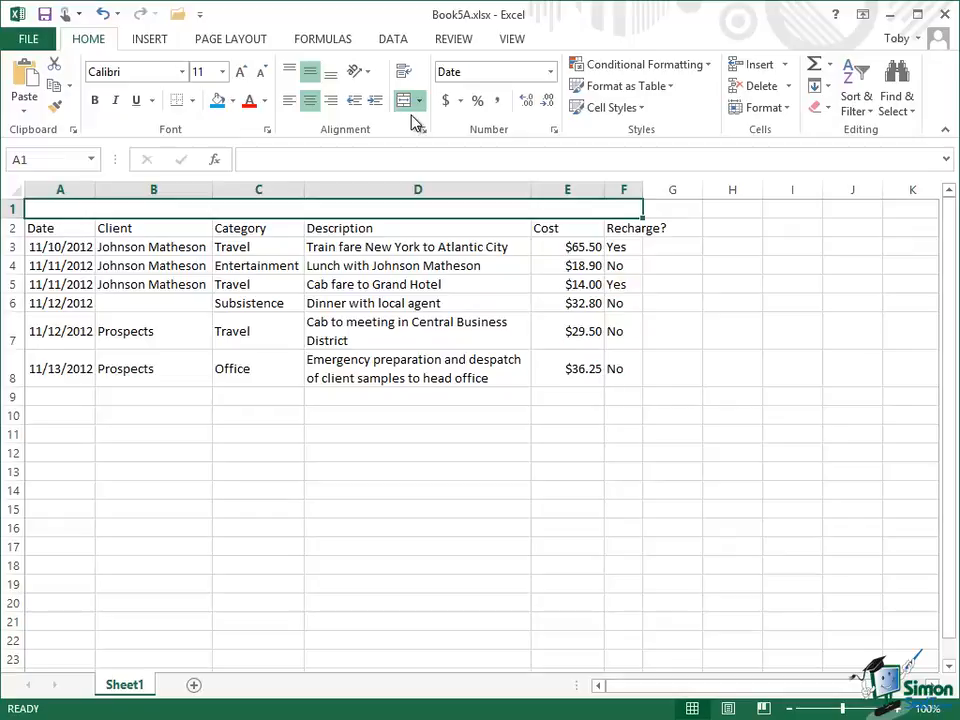
Enter the title "Expenses - " followed by the person's name in the merged cell in row 1
text(Expenses - )
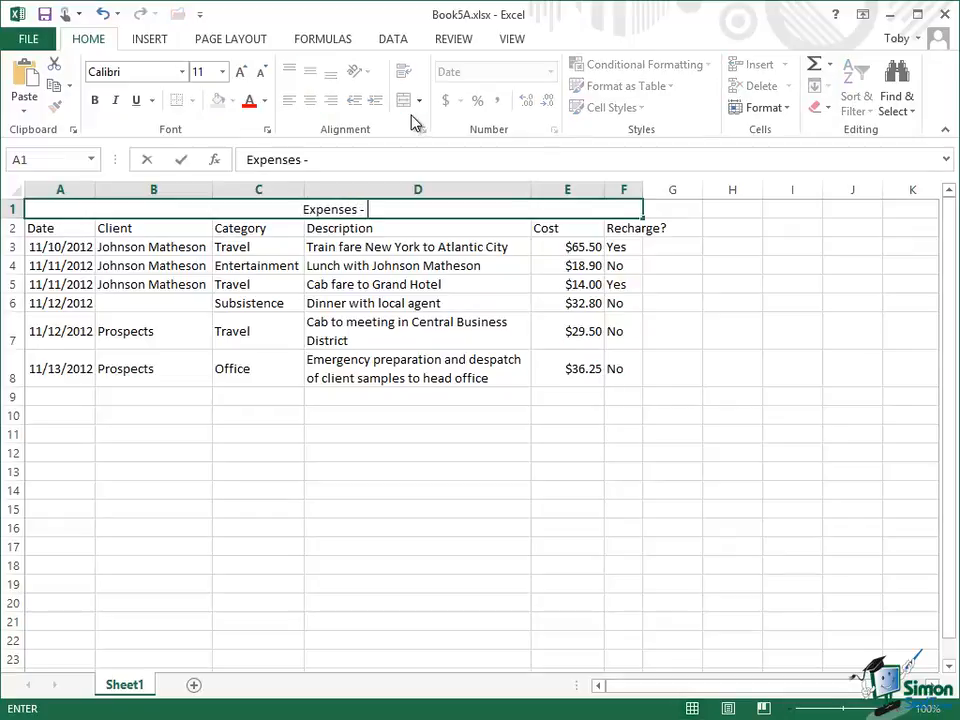
text(Toby A)
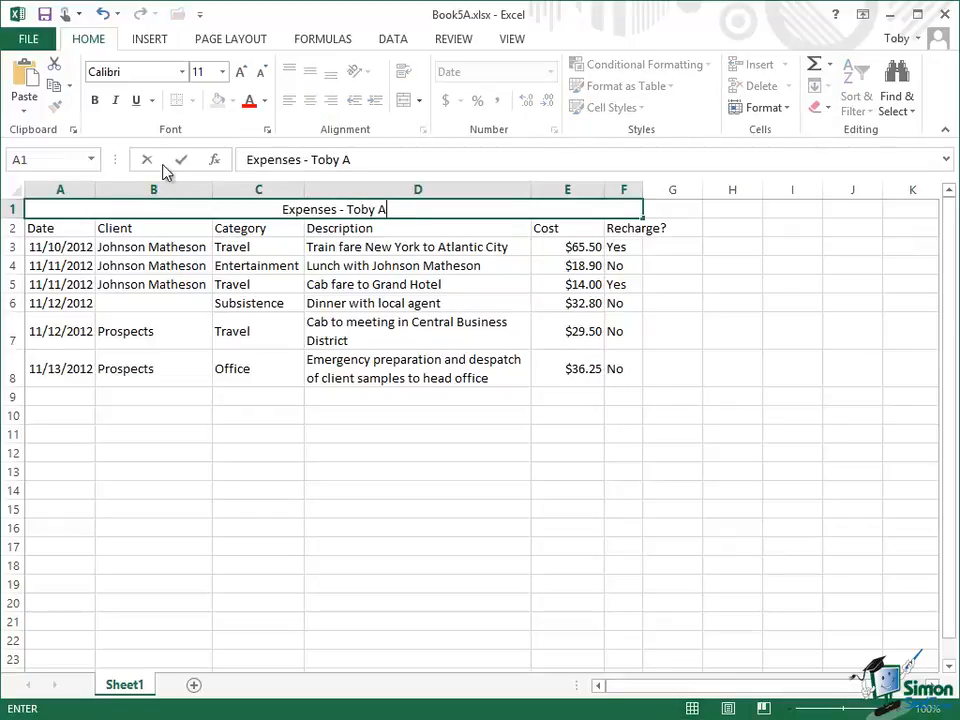
click(181, 161)
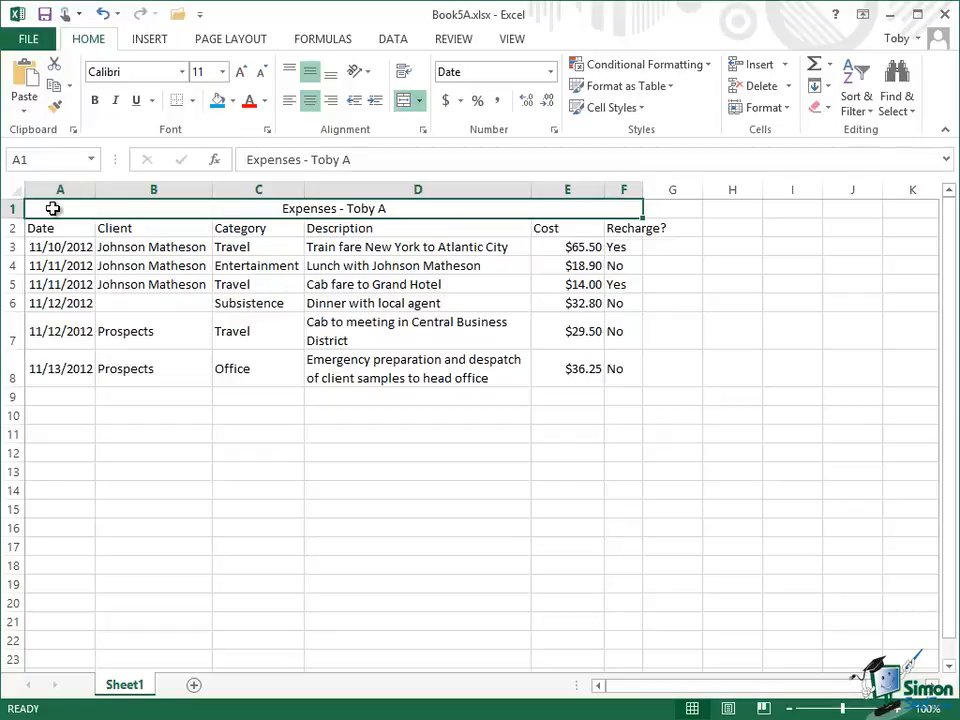
Unmerge the title cells in row 1 and undo the unmerge
click(423, 102)
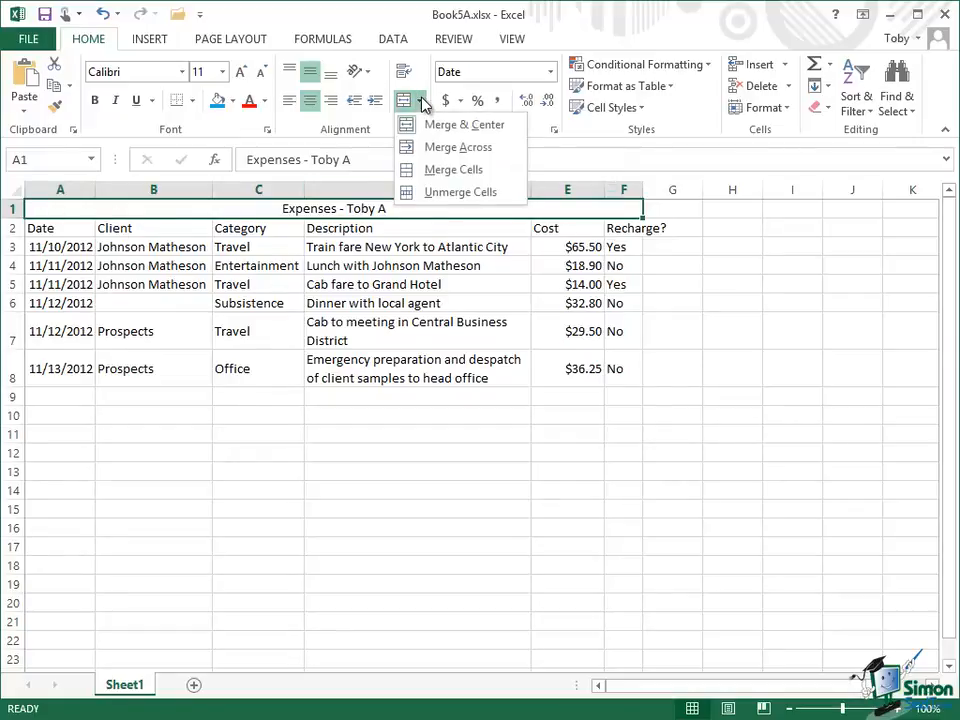
click(470, 192)
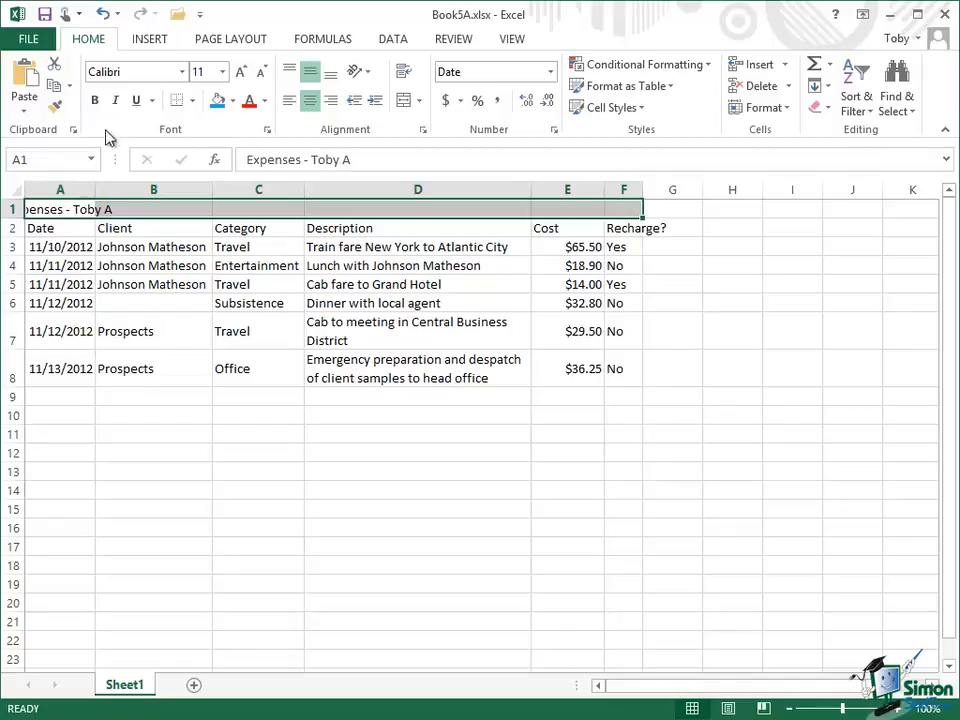
click(102, 14)
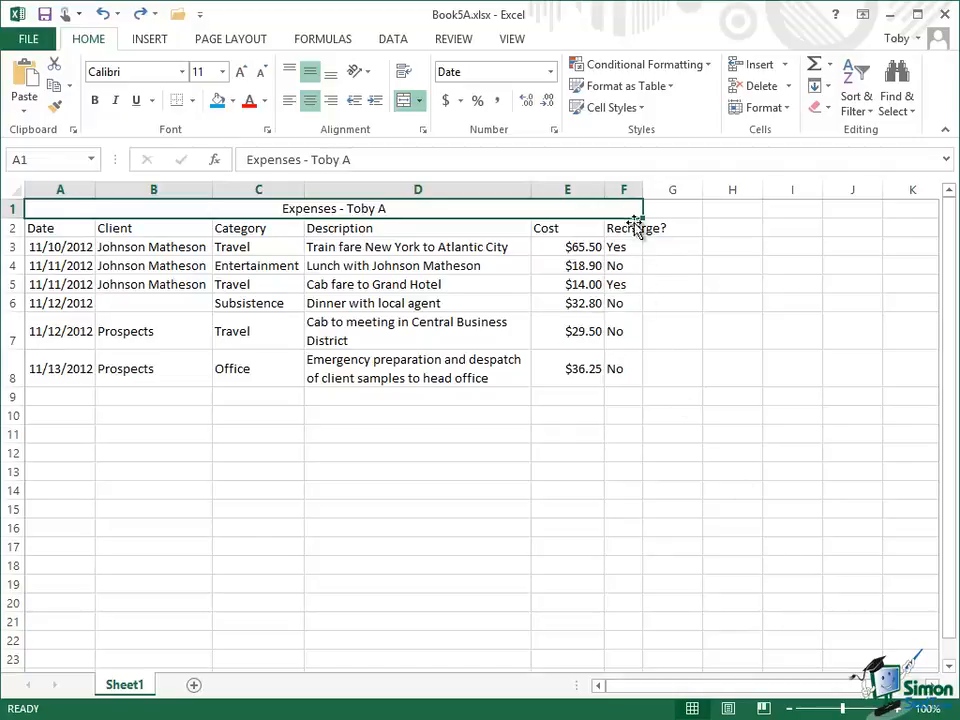
AutoFit the width of the Recharge? column F and center its contents horizontally
click(622, 189)
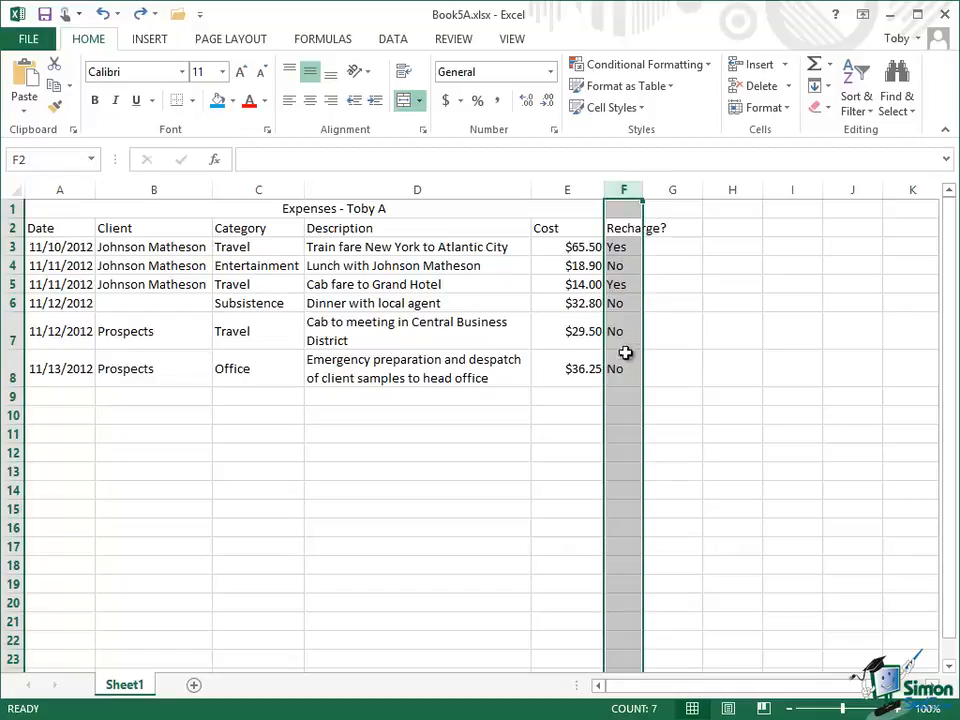
click(789, 110)
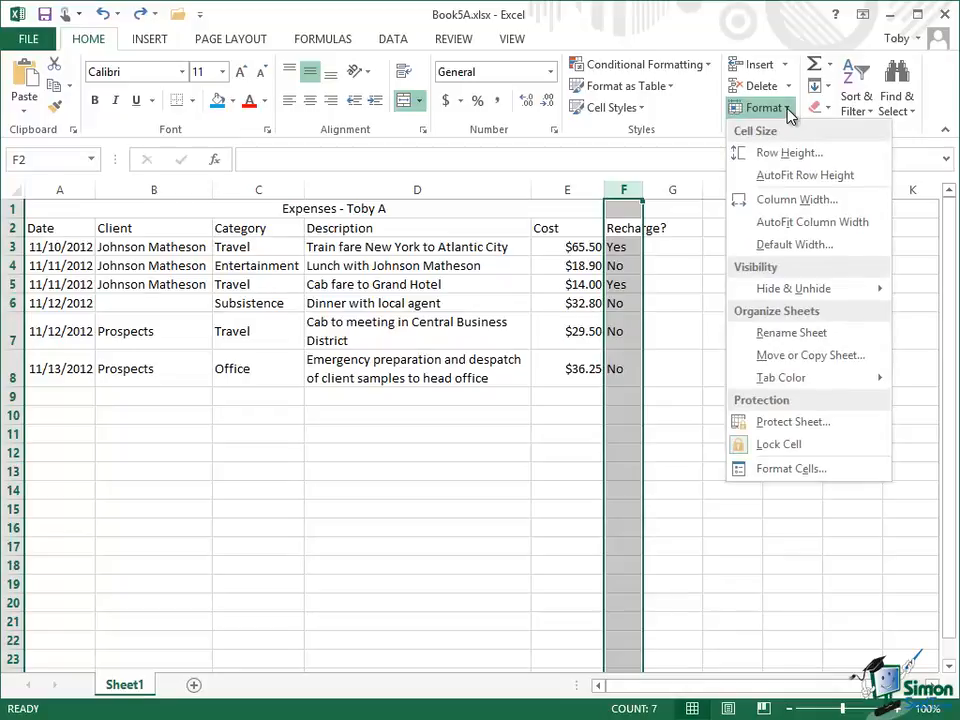
click(810, 222)
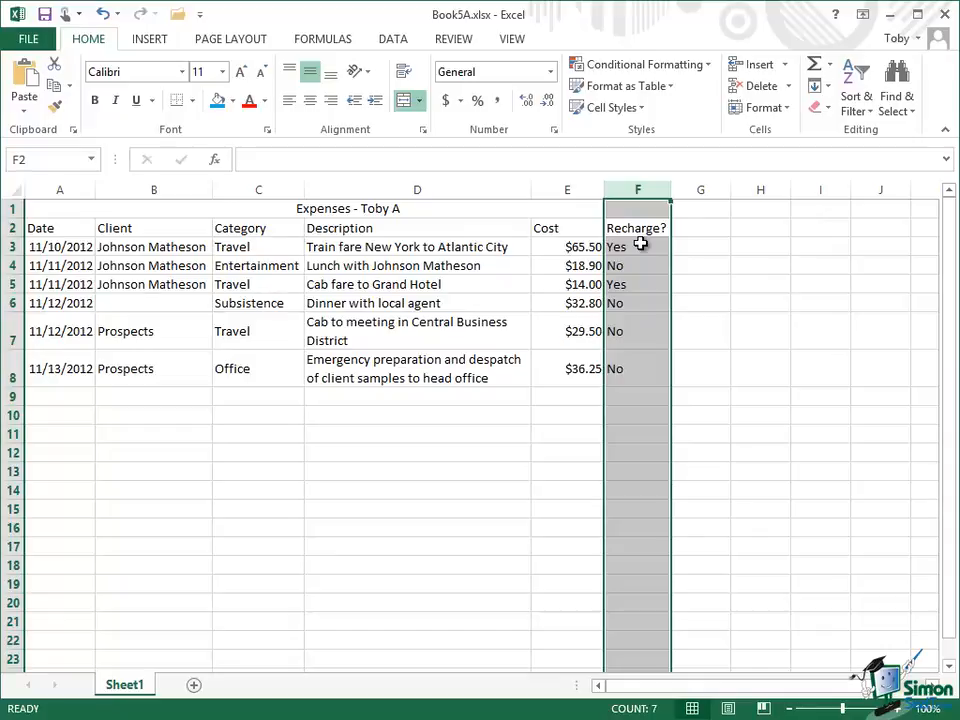
click(312, 101)
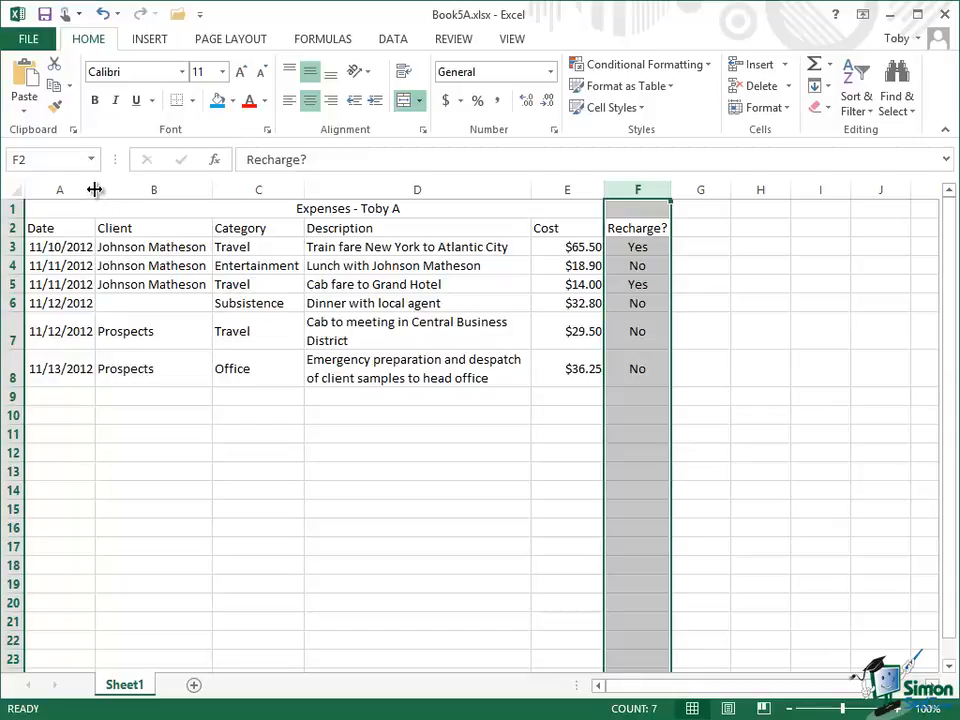
Widen the Date column A and center its contents horizontally
drag(96, 190, 132, 190)
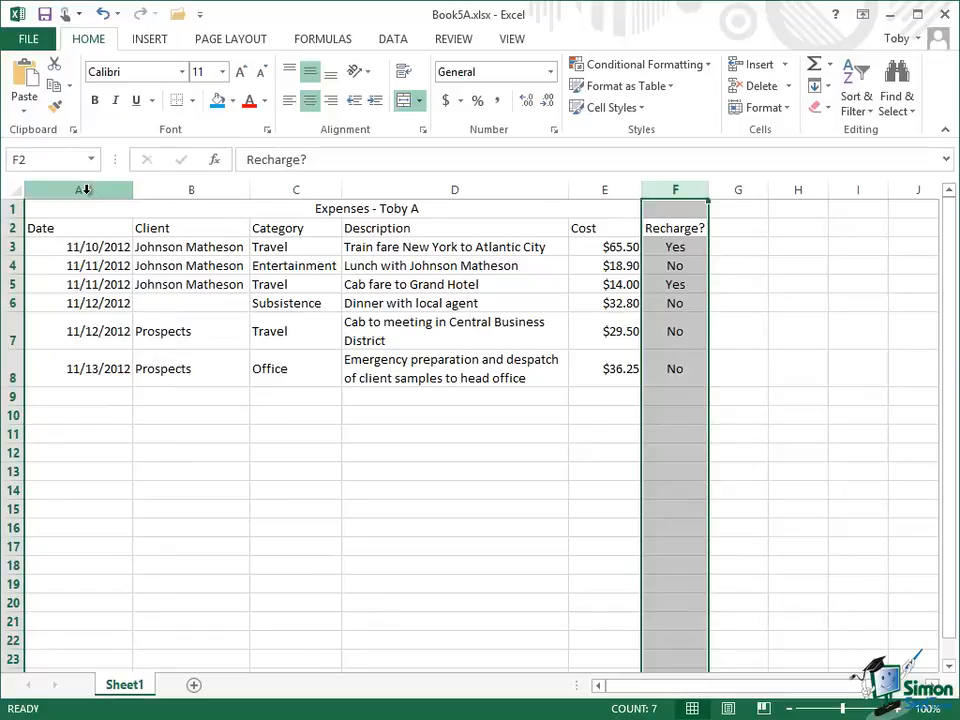
click(86, 189)
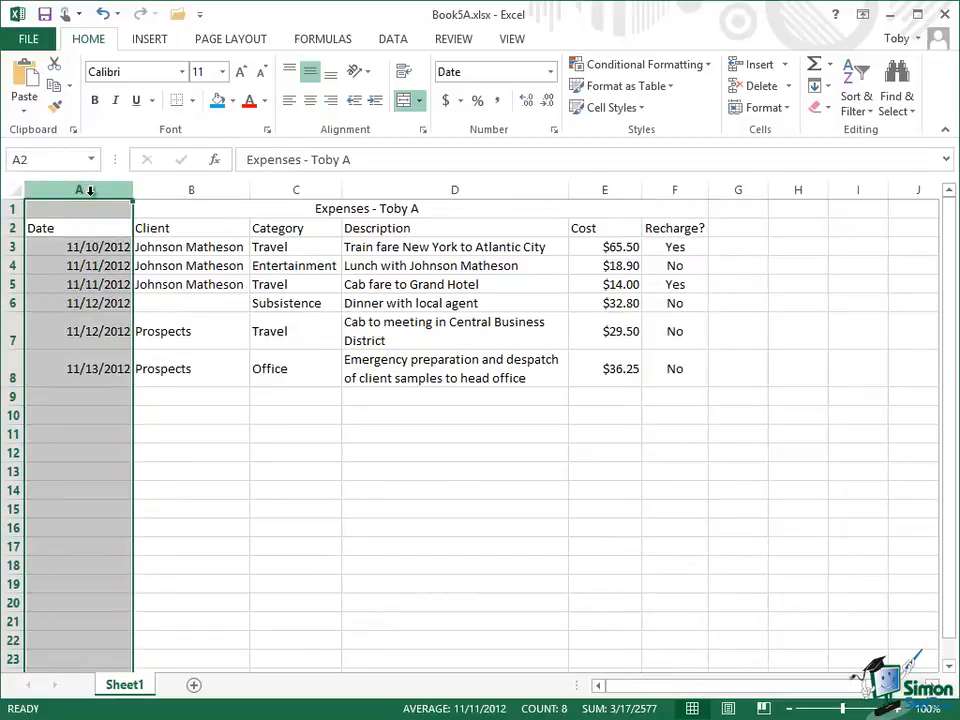
click(312, 100)
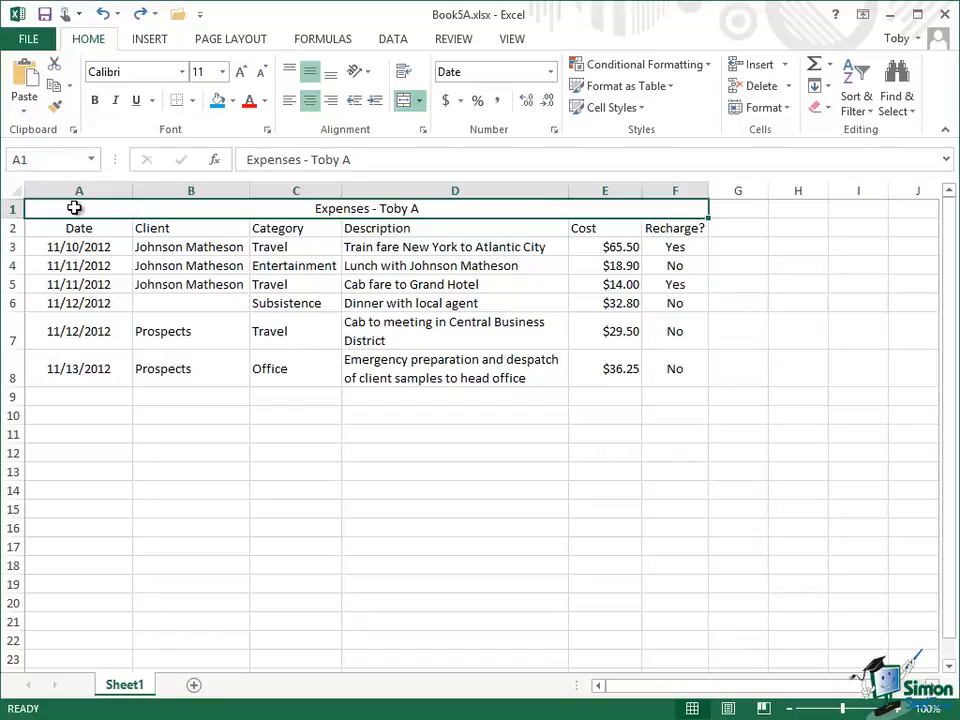
Apply the Heading 1 cell style to the merged expenses title in A1
click(643, 110)
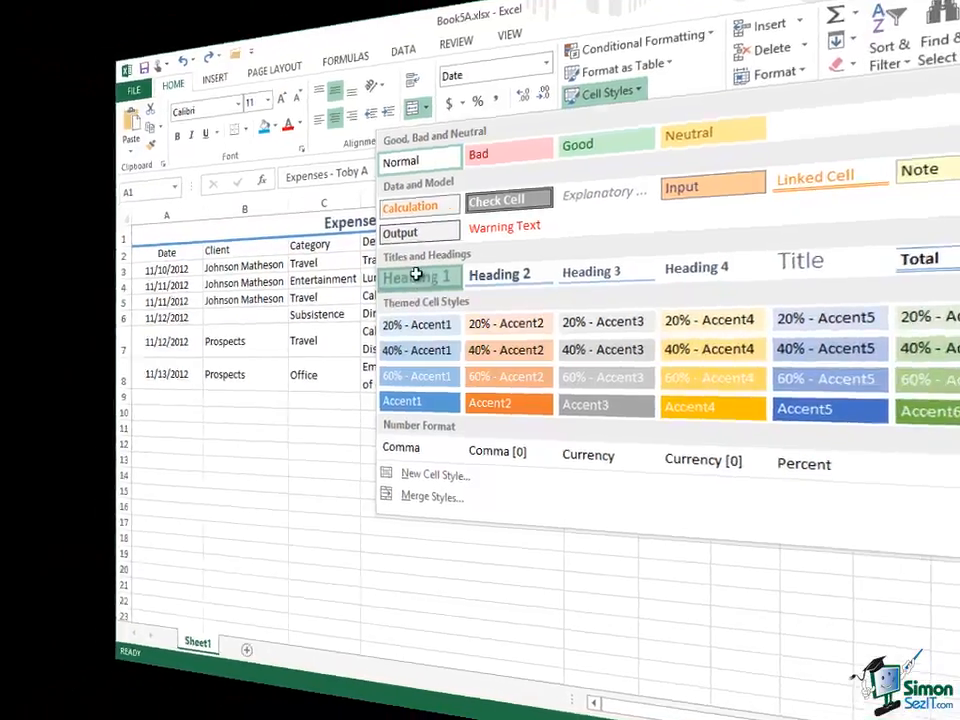
click(408, 276)
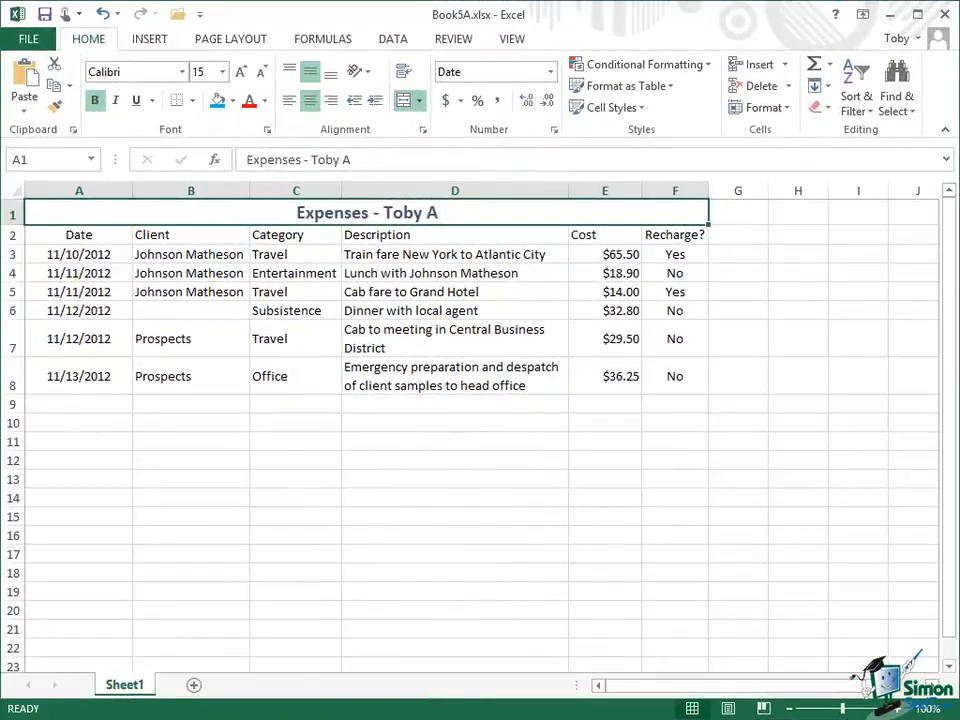
click(750, 219)
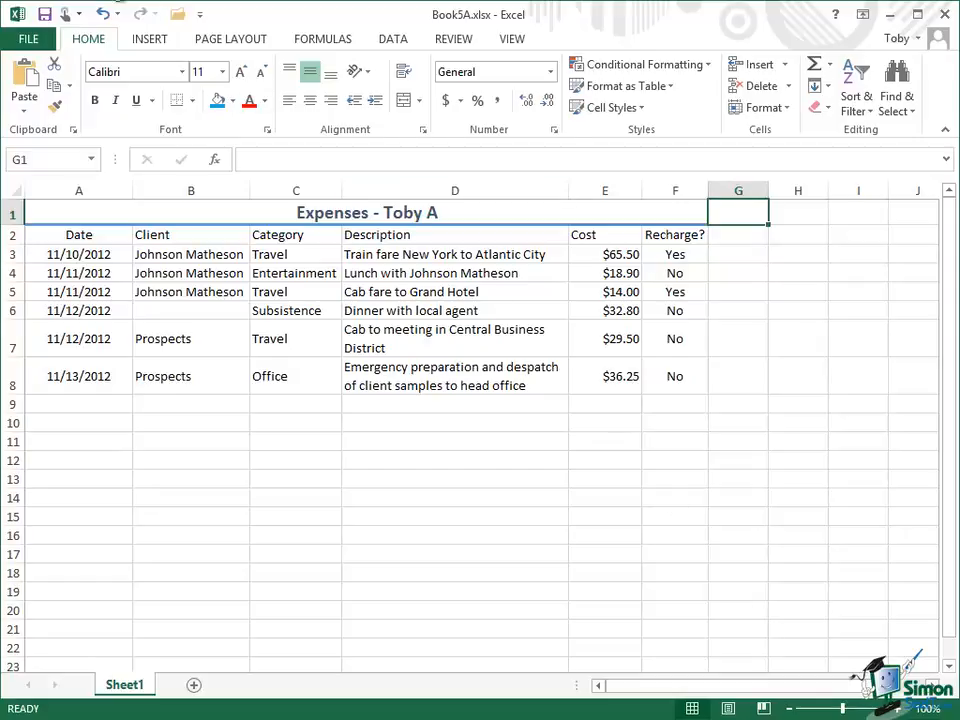
Preview the Organic theme among the workbook themes without applying it
click(219, 44)
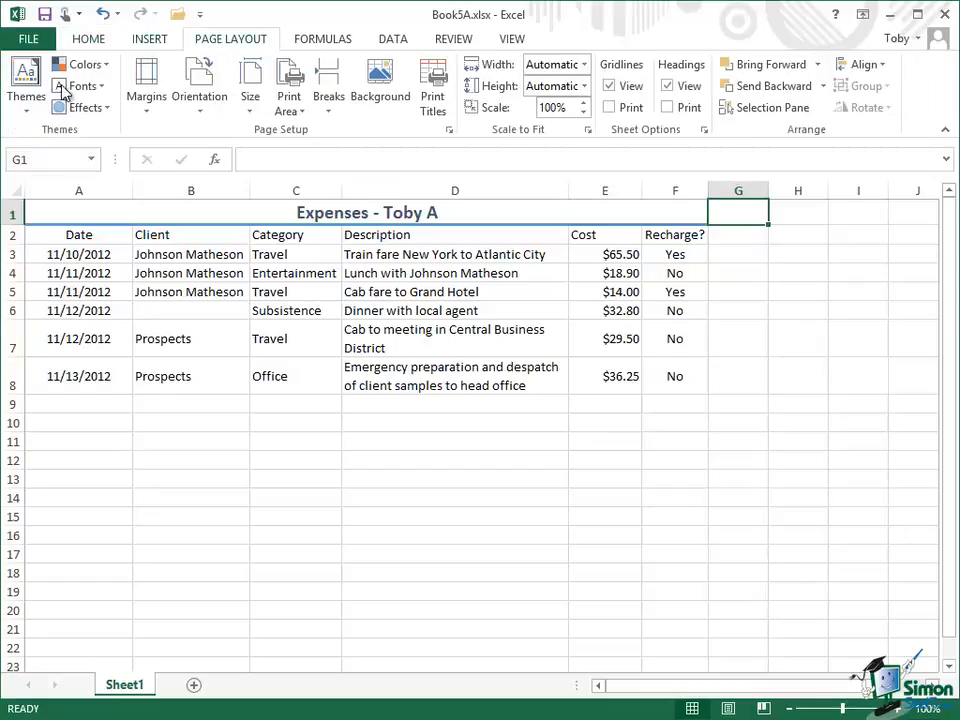
click(20, 112)
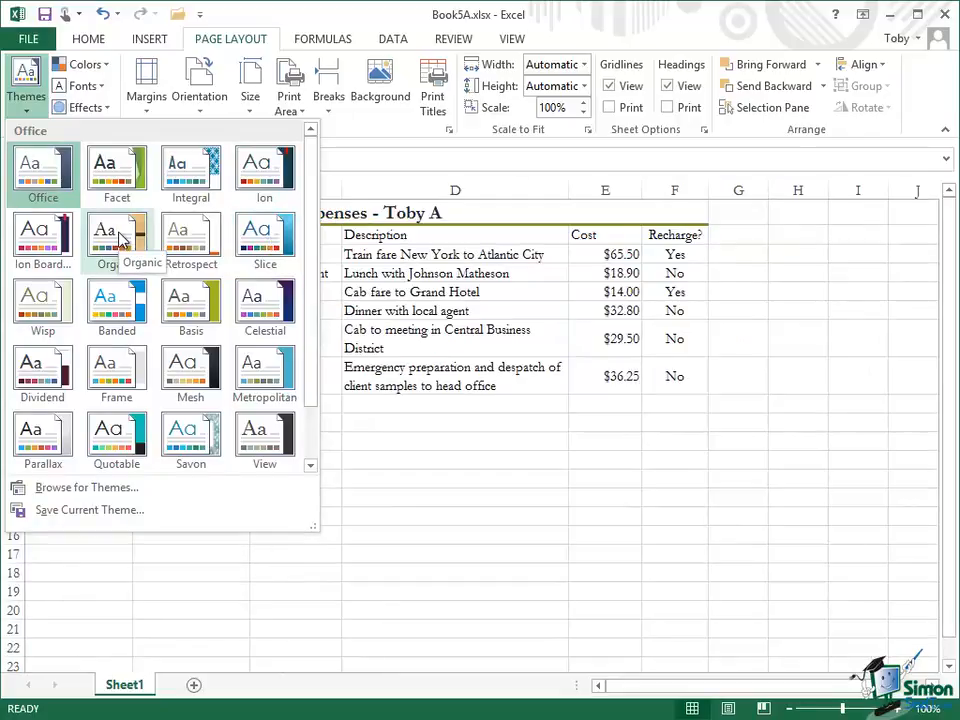
click(396, 410)
click(92, 40)
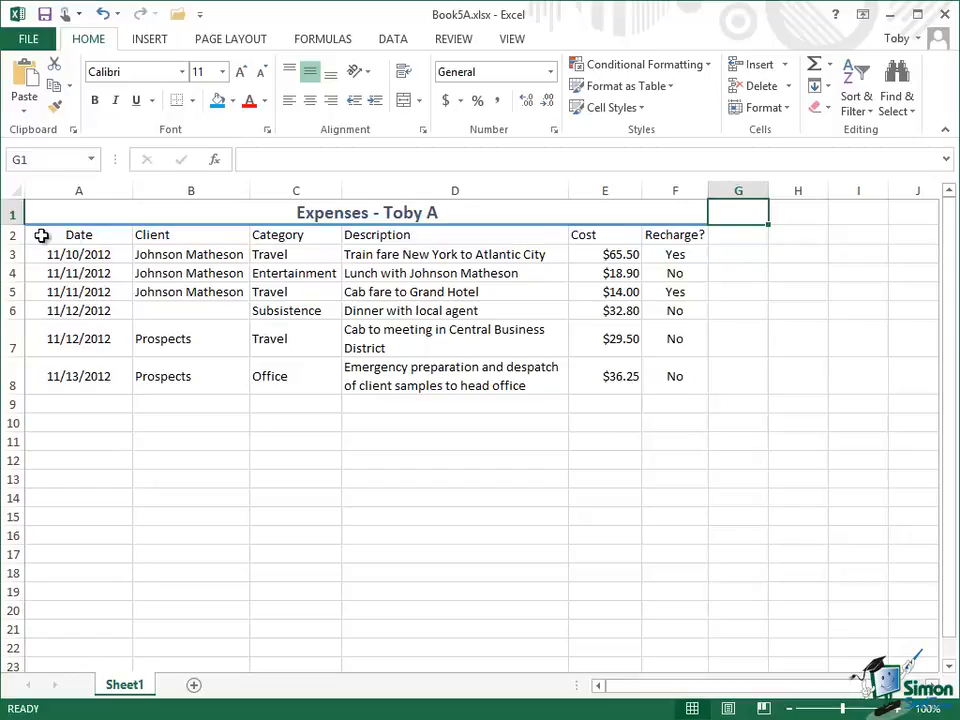
Center all the column headings in A2:F2 horizontally
drag(41, 235, 689, 240)
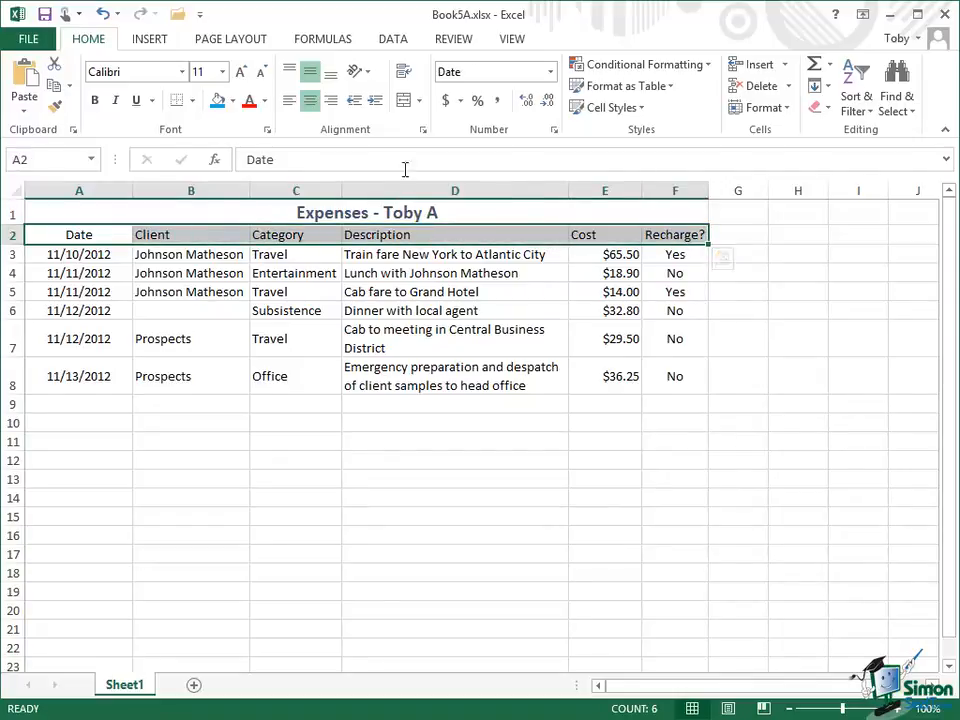
click(310, 103)
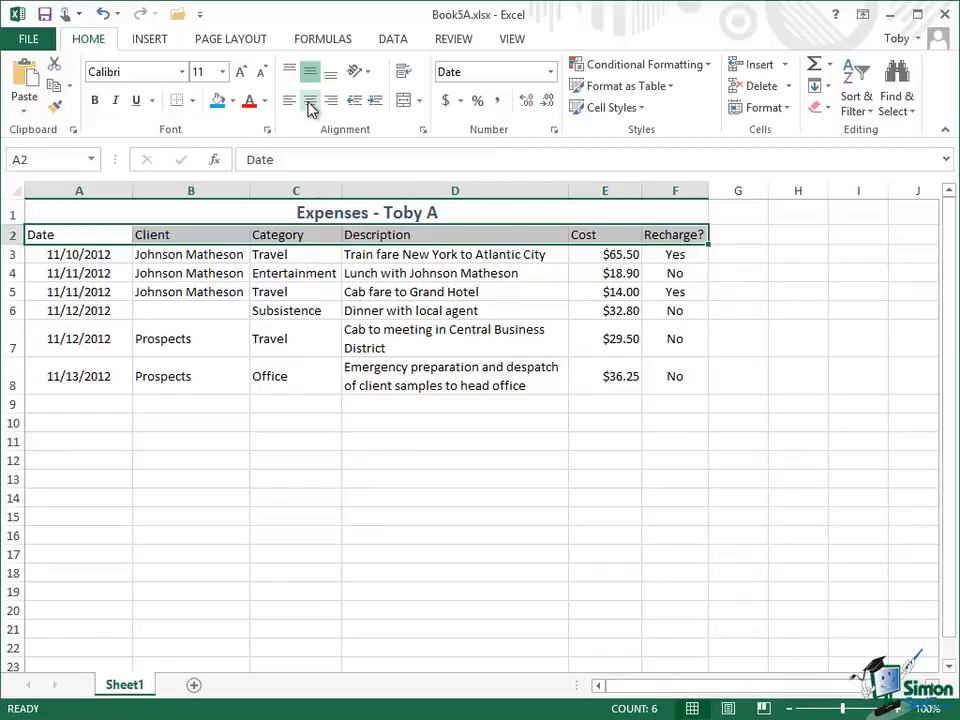
click(310, 103)
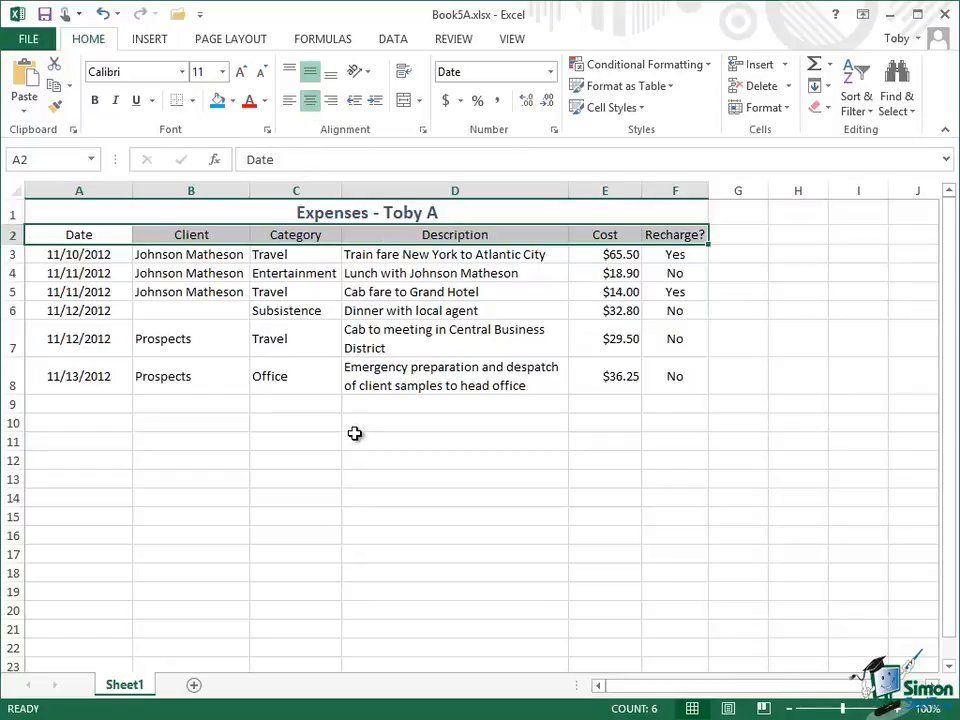
click(754, 237)
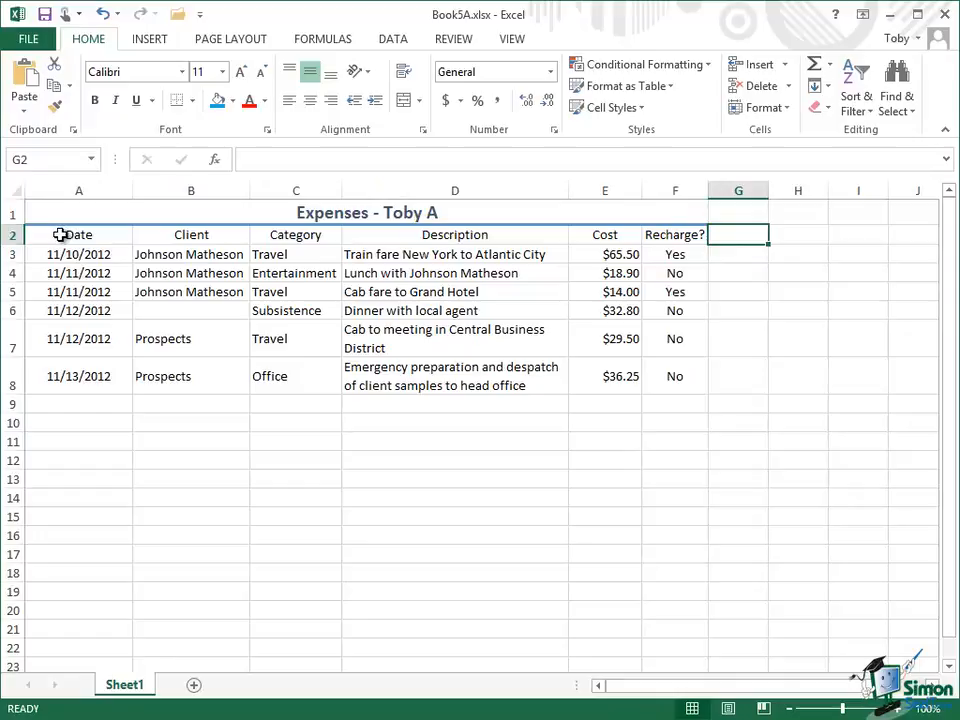
Apply the Heading 2 cell style to the column headings in A2:F2
drag(60, 235, 674, 239)
click(645, 109)
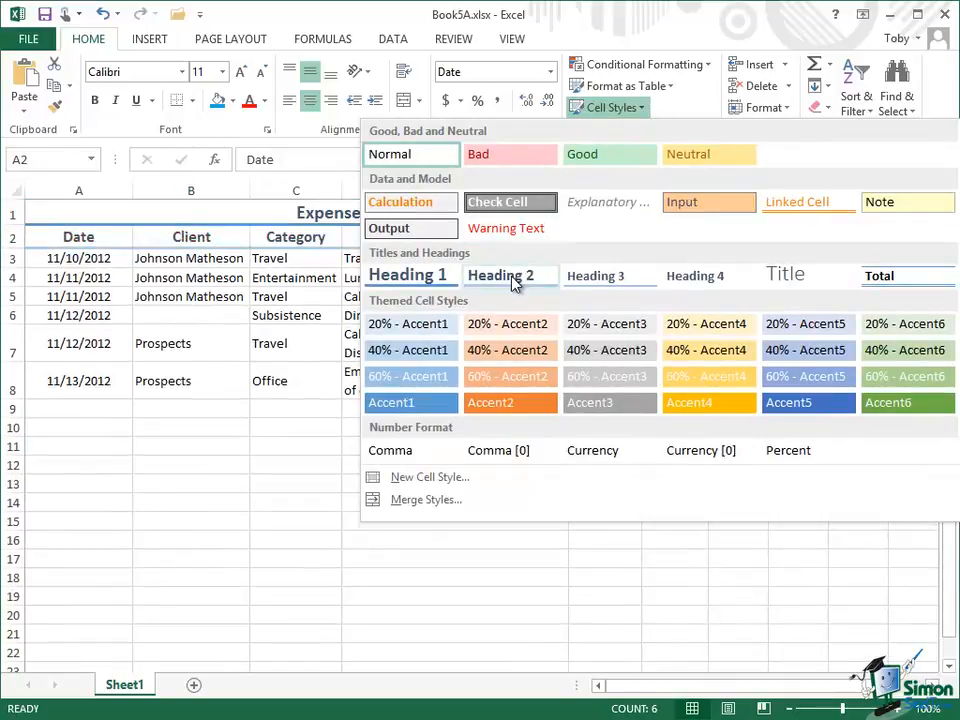
click(513, 280)
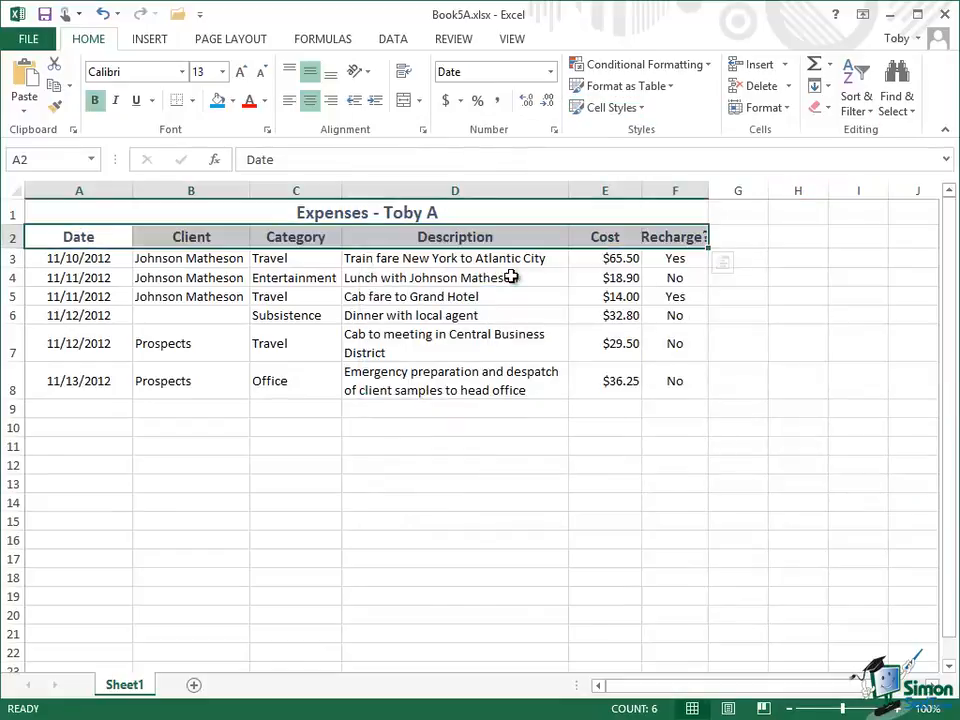
click(51, 481)
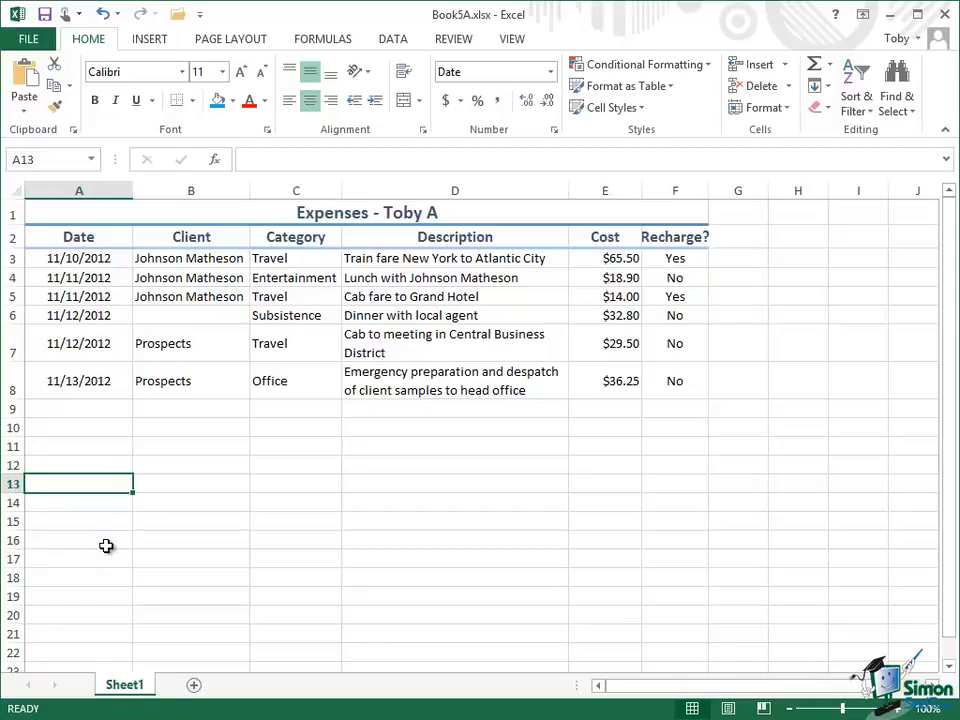
AutoFit column F again to fit the restyled Recharge? heading
click(674, 190)
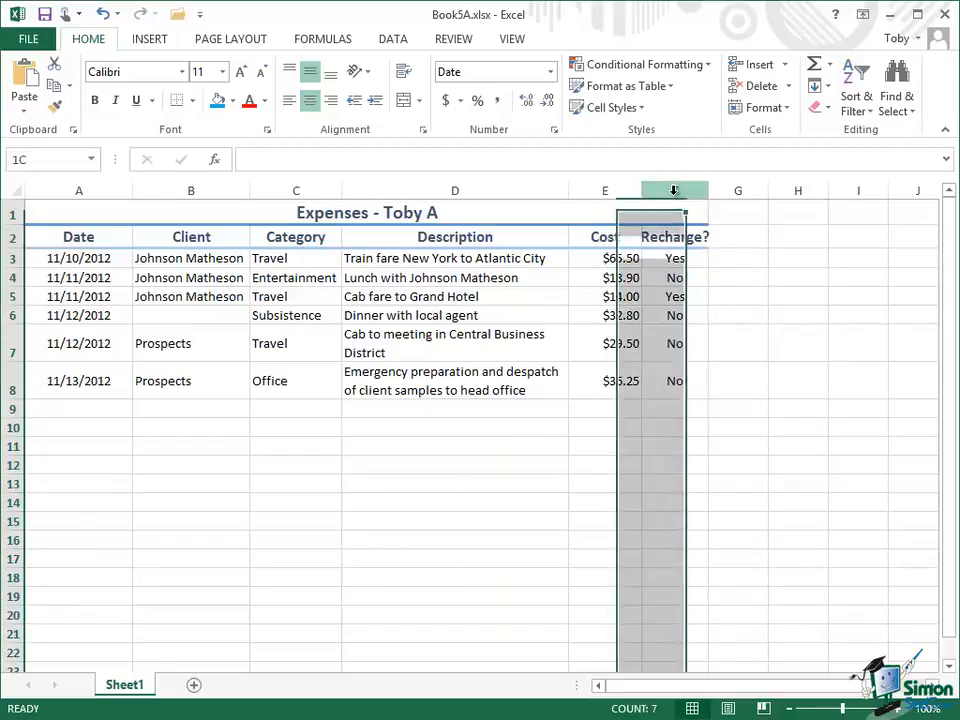
click(788, 109)
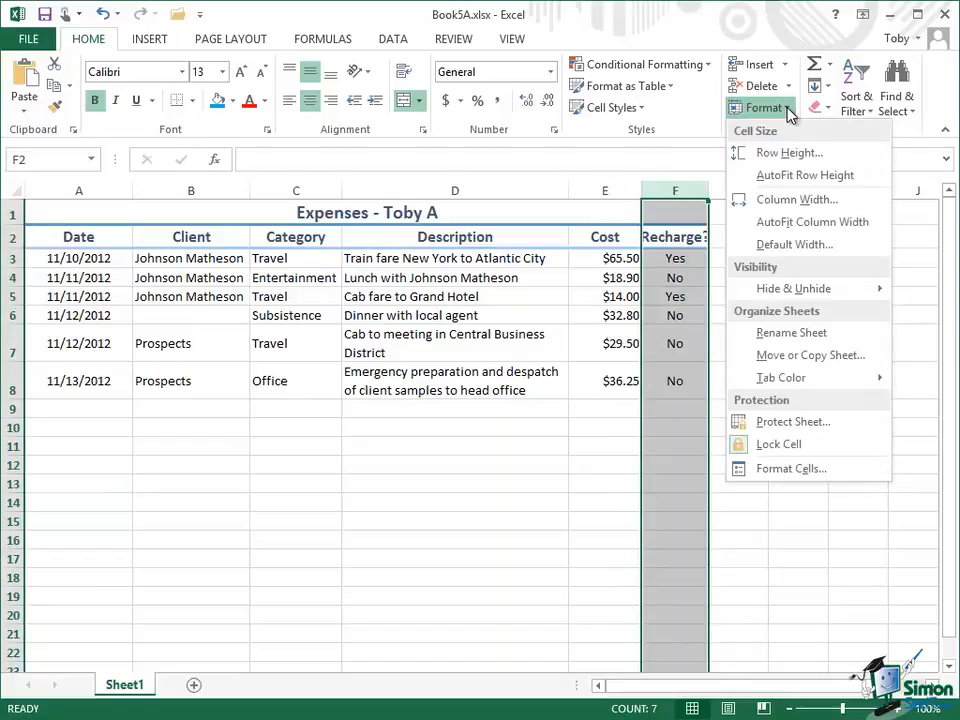
click(788, 219)
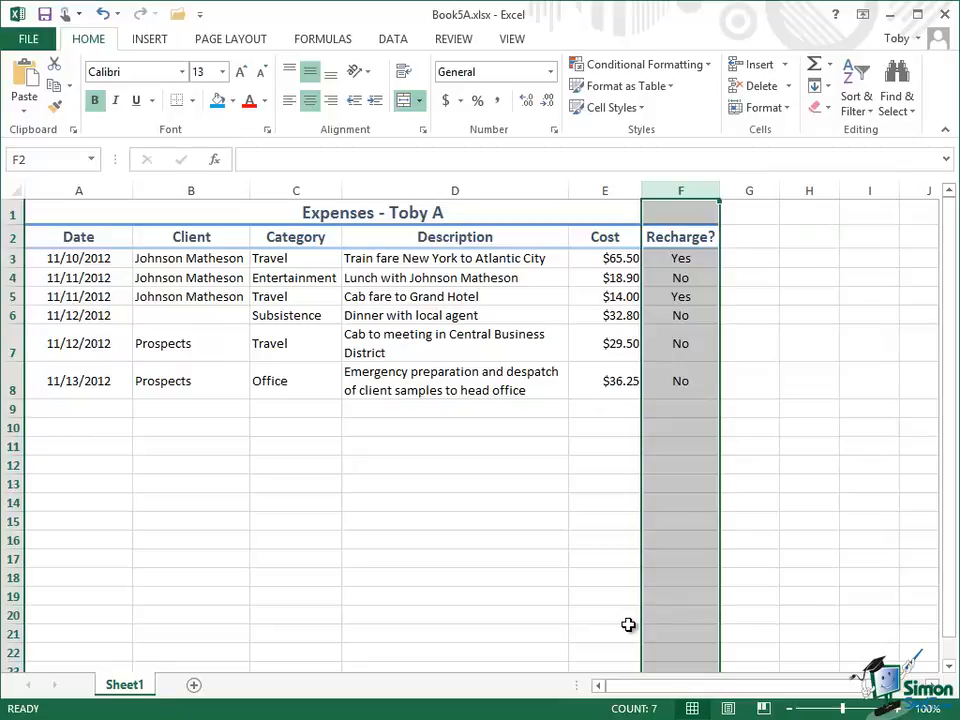
click(60, 430)
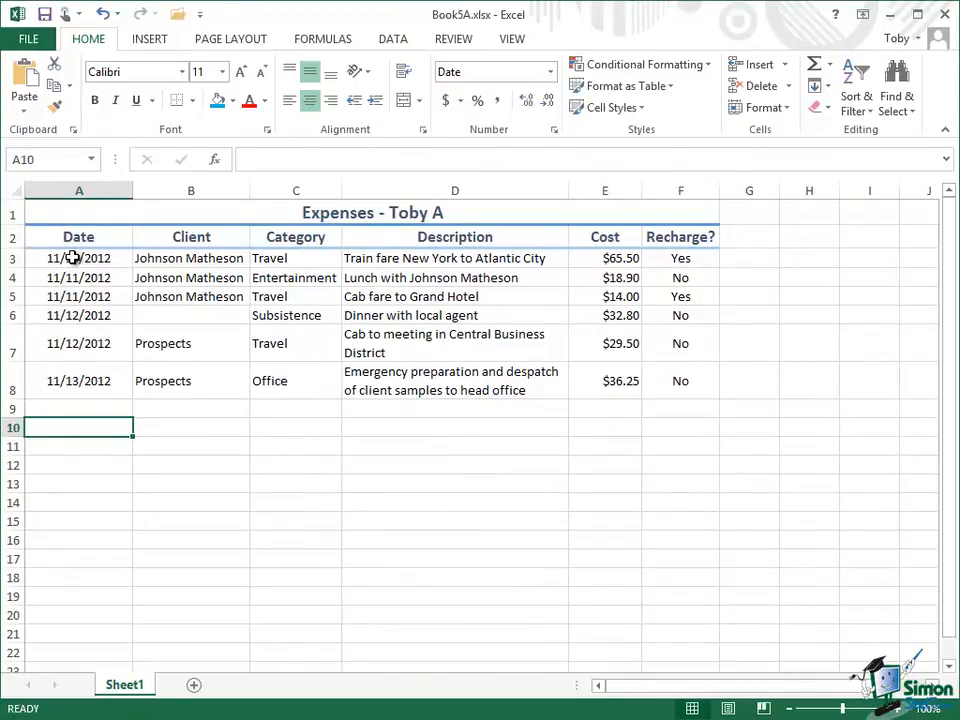
Apply the 40% - Accent5 cell style to the Date entries in A3:A8 and the Category entries in C3:C8
drag(73, 258, 71, 389)
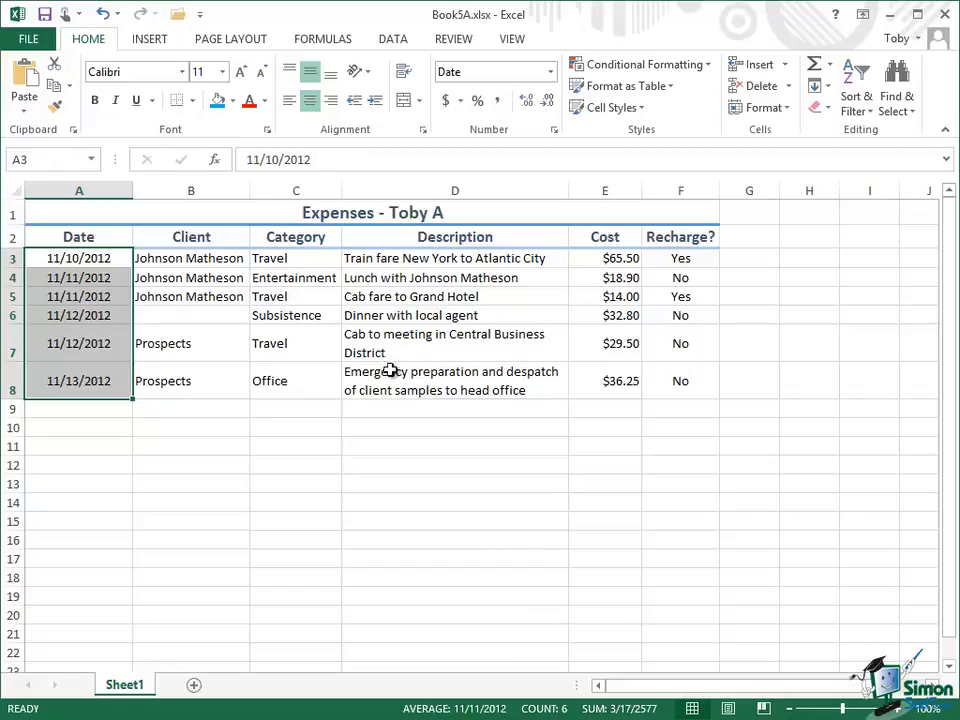
drag(280, 262, 281, 383)
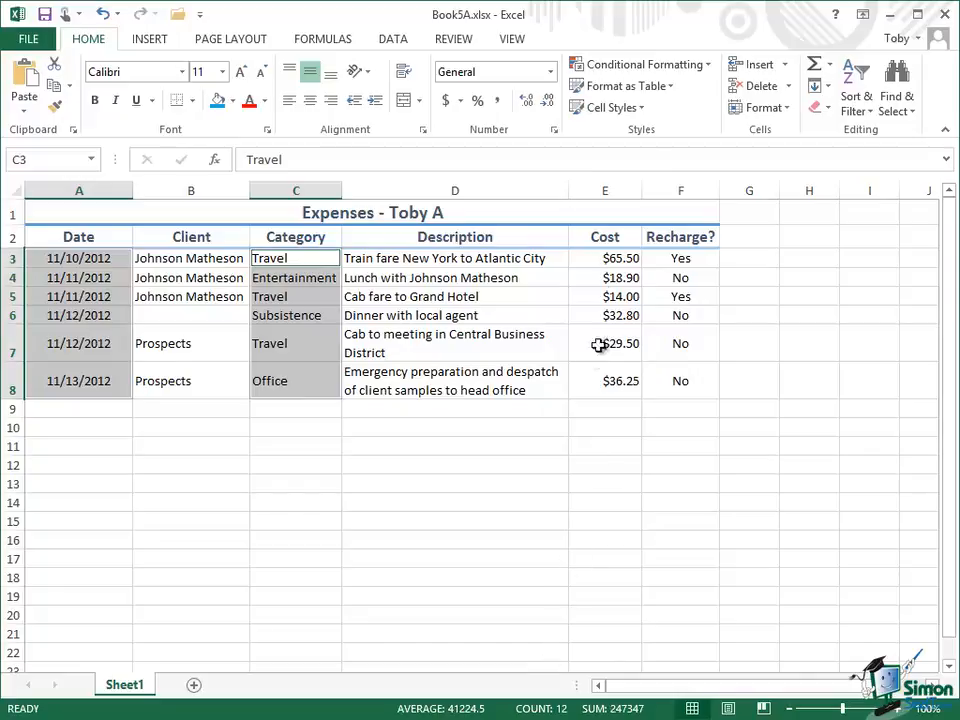
click(641, 109)
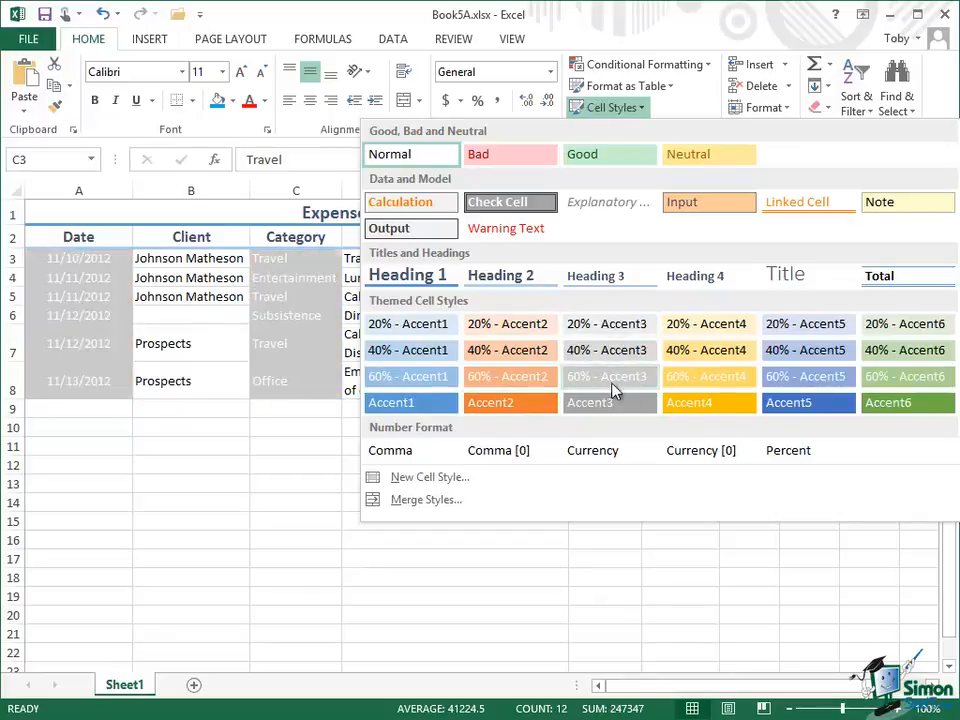
click(812, 358)
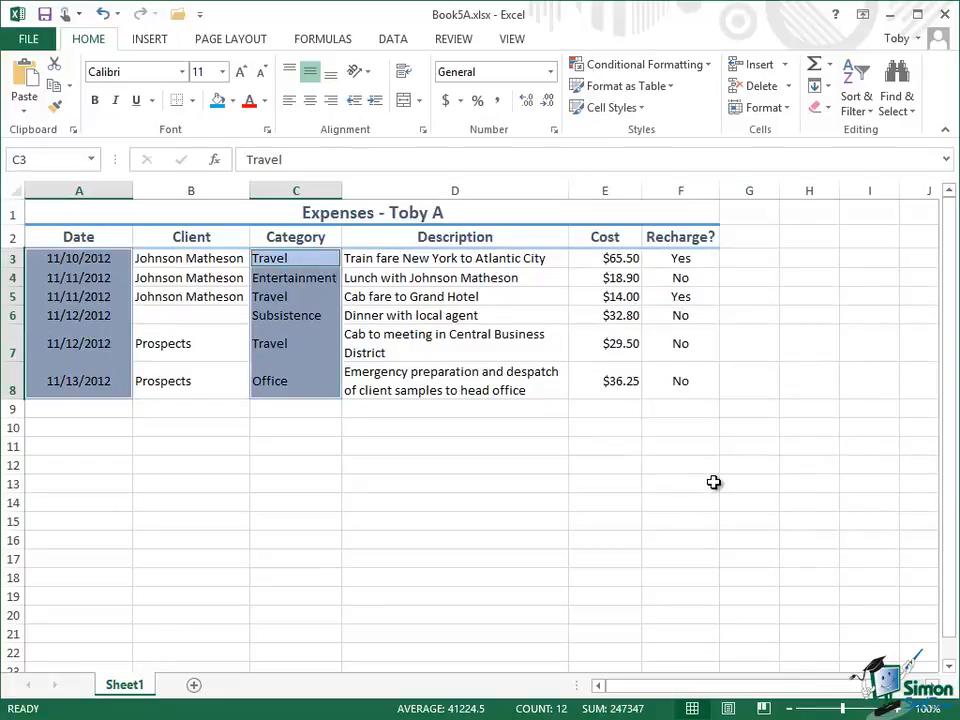
click(744, 374)
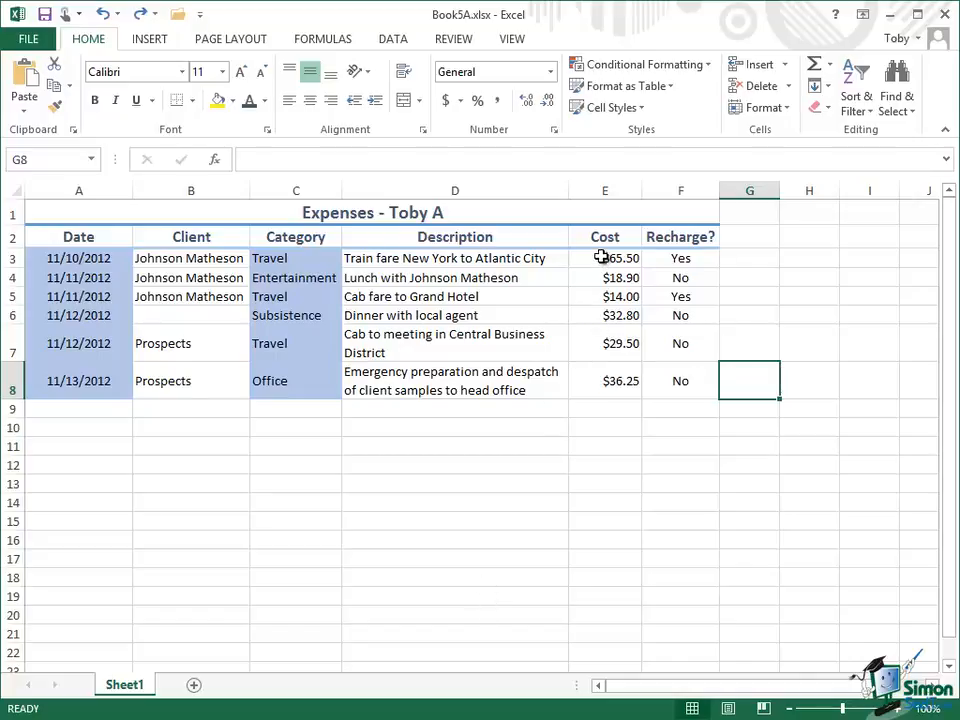
Set the font of the Cost and Recharge? entries in E3:F8 to Copperplate Gothic Bold
drag(601, 257, 675, 392)
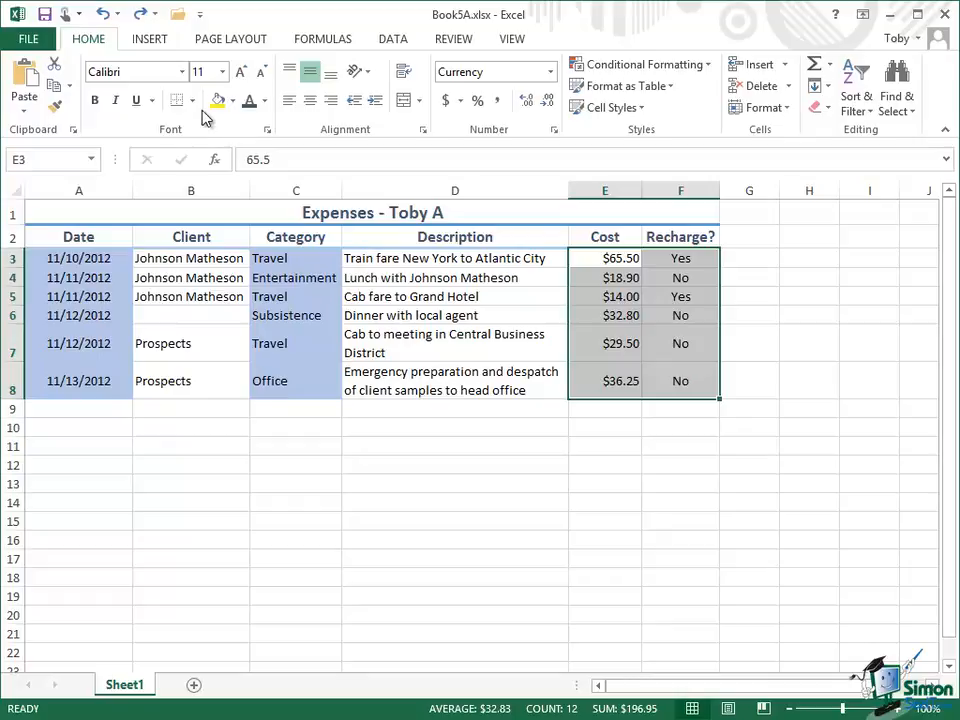
click(184, 72)
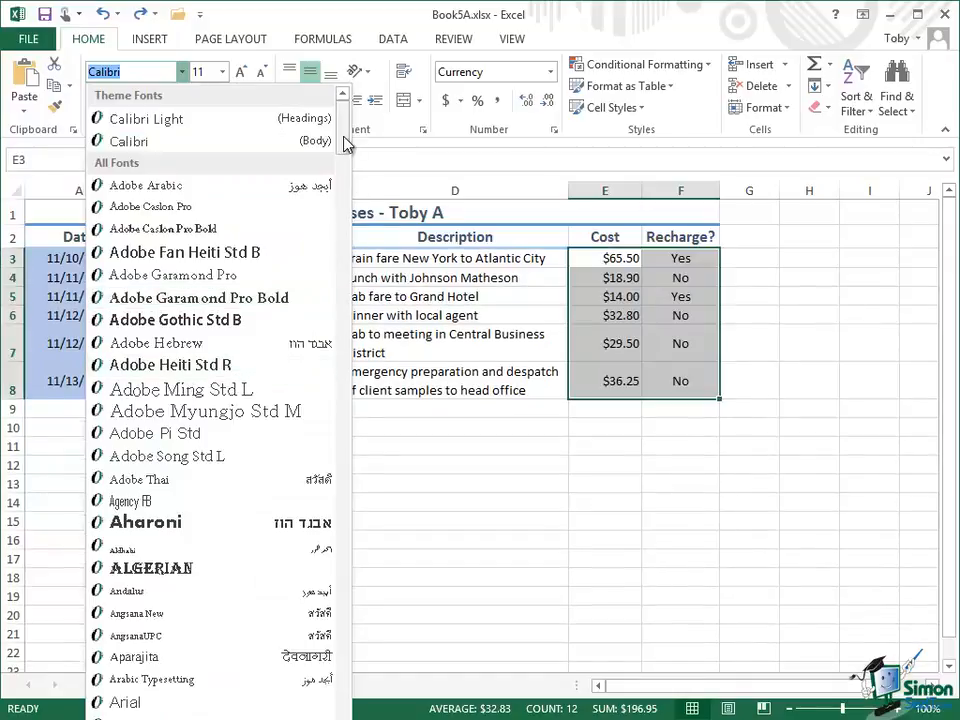
drag(343, 144, 355, 285)
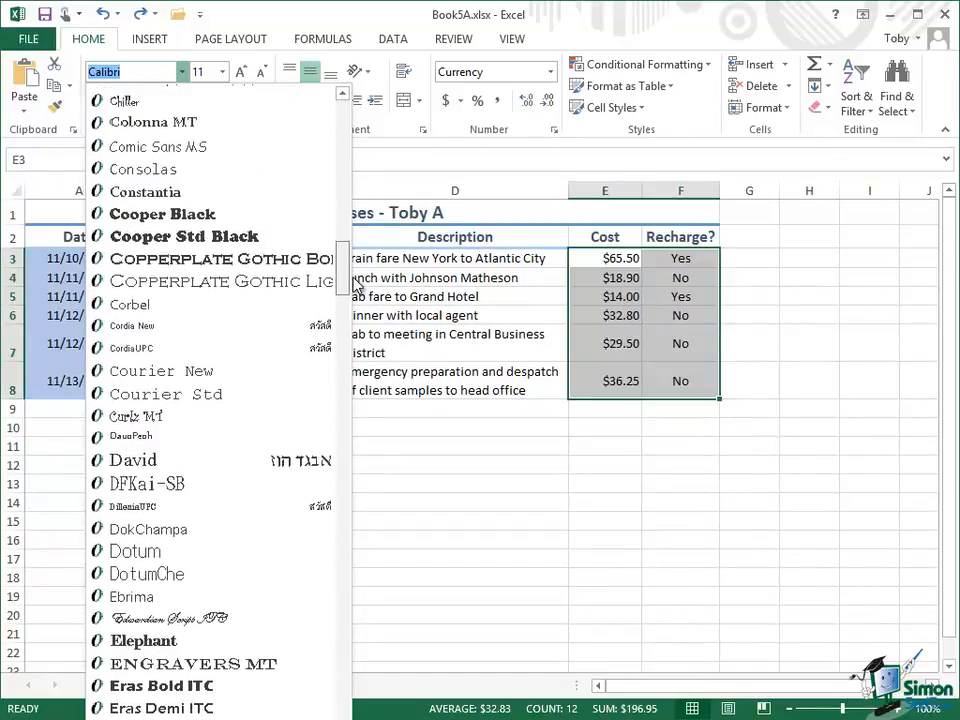
click(218, 259)
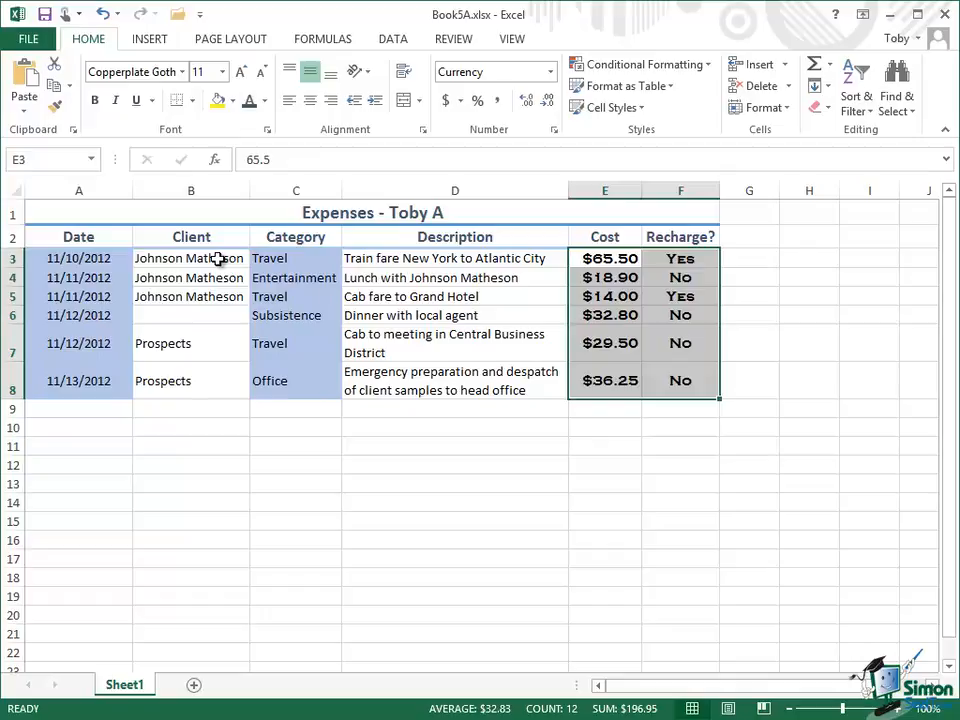
Increase the font size of E3:F8 to 14 and reduce it back to 11
click(223, 73)
click(211, 148)
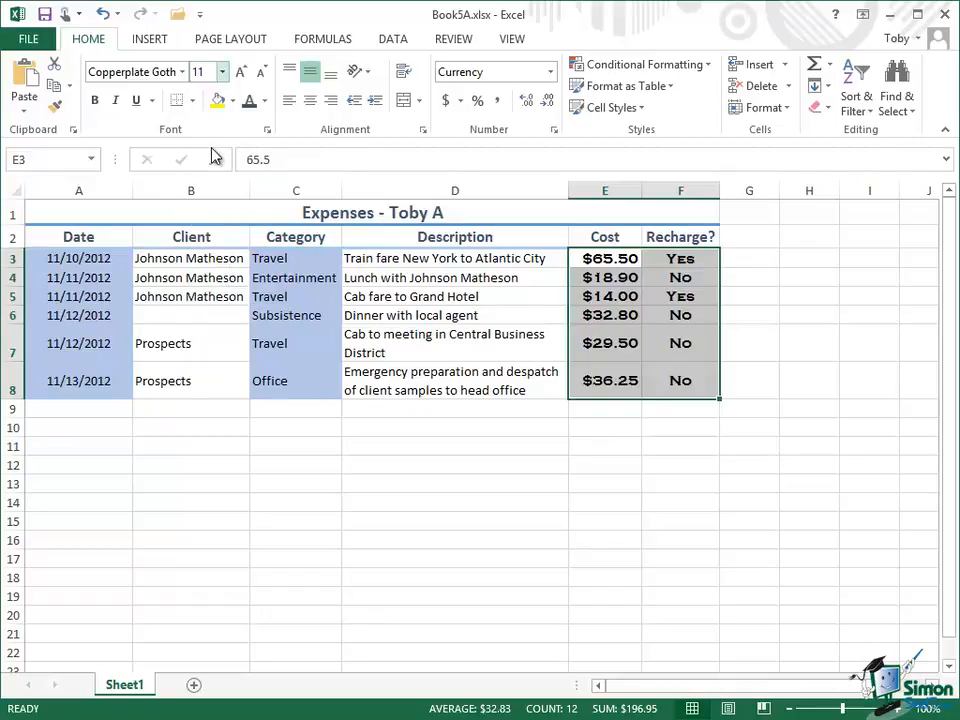
click(250, 76)
click(250, 76)
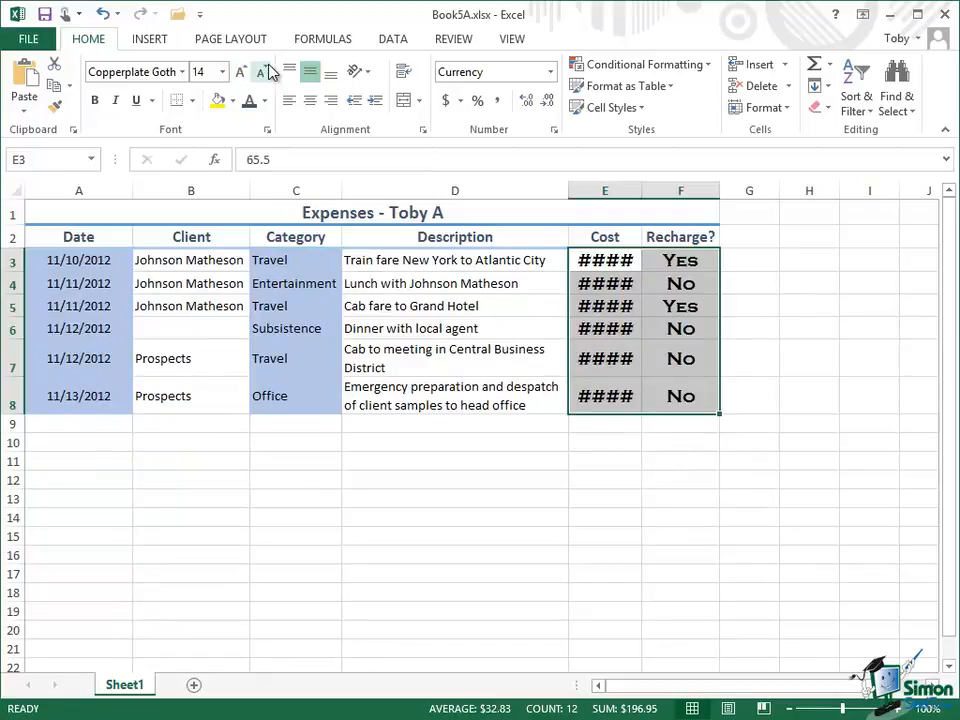
click(266, 70)
click(266, 70)
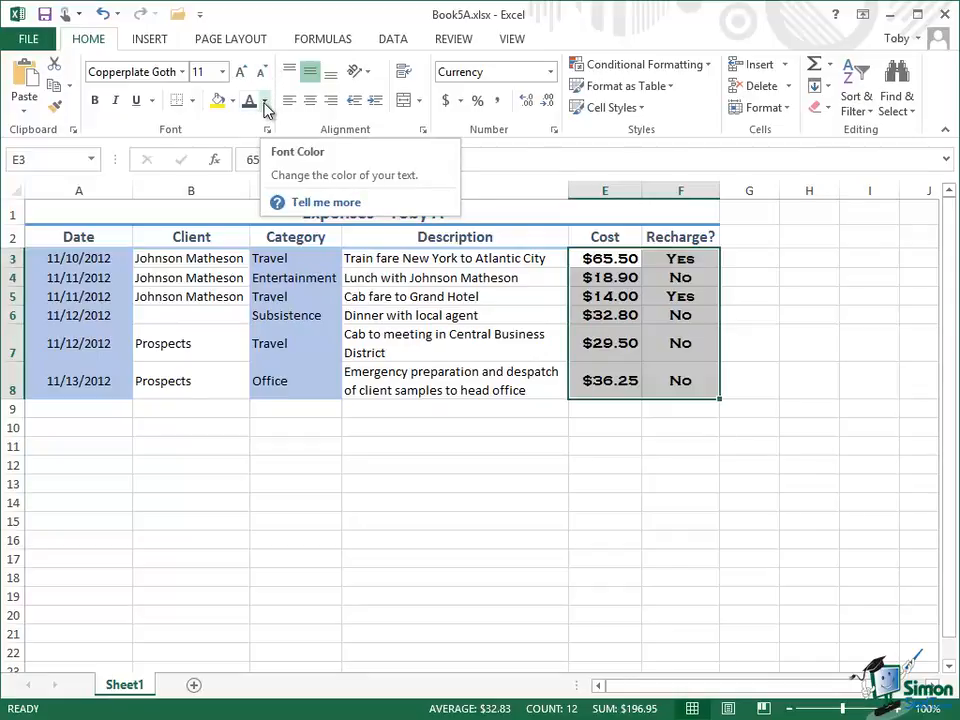
Color the text in E3:F8 standard purple and fill those cells with standard yellow
click(265, 103)
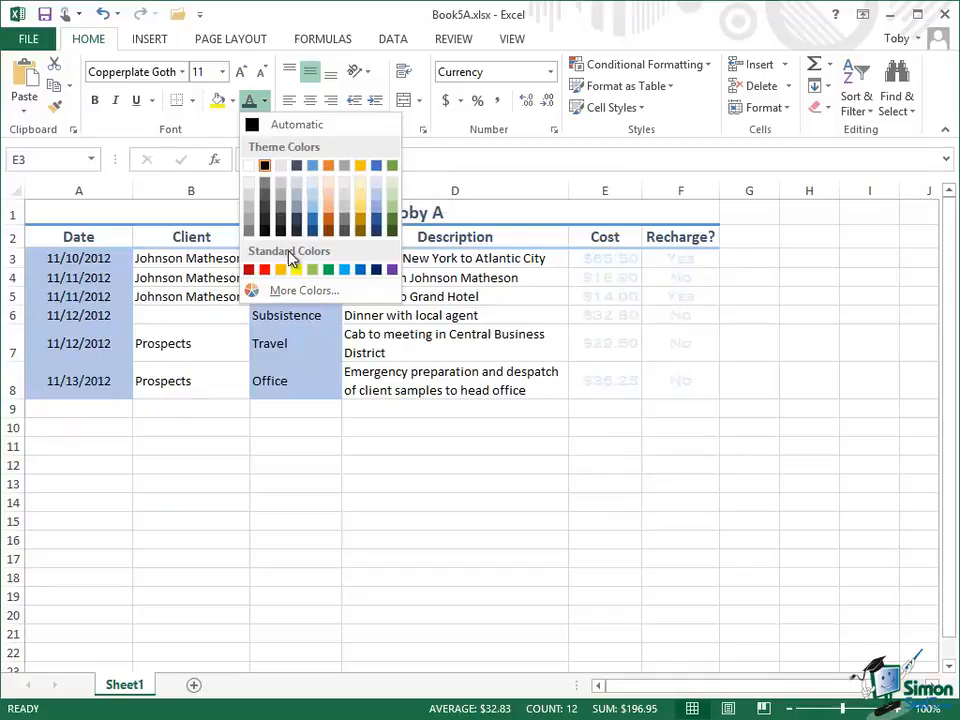
click(393, 270)
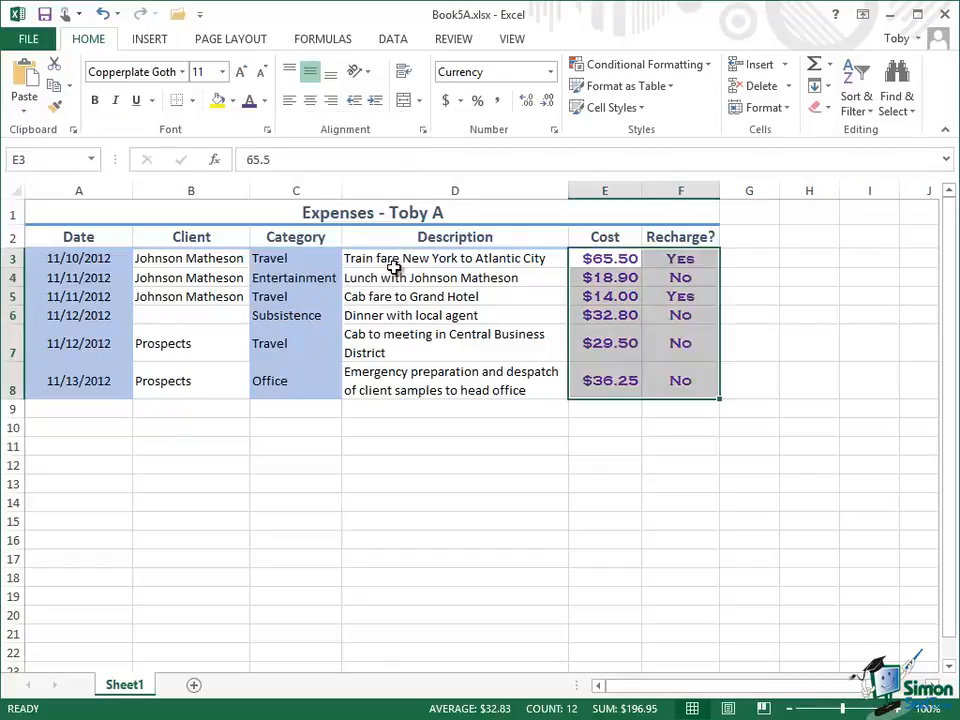
click(233, 102)
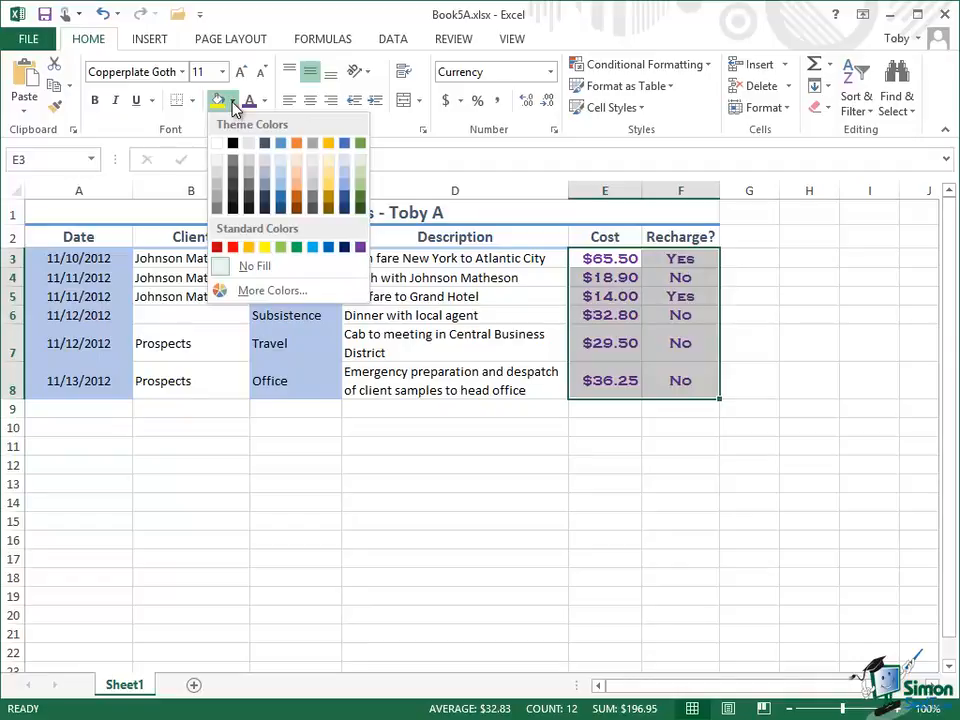
click(263, 246)
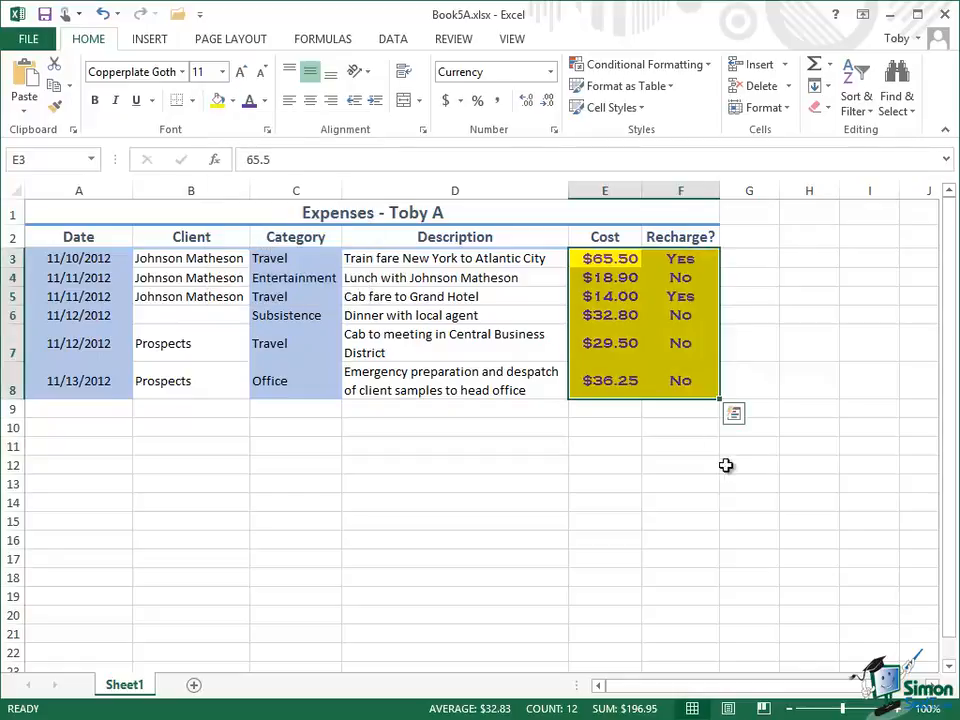
click(806, 411)
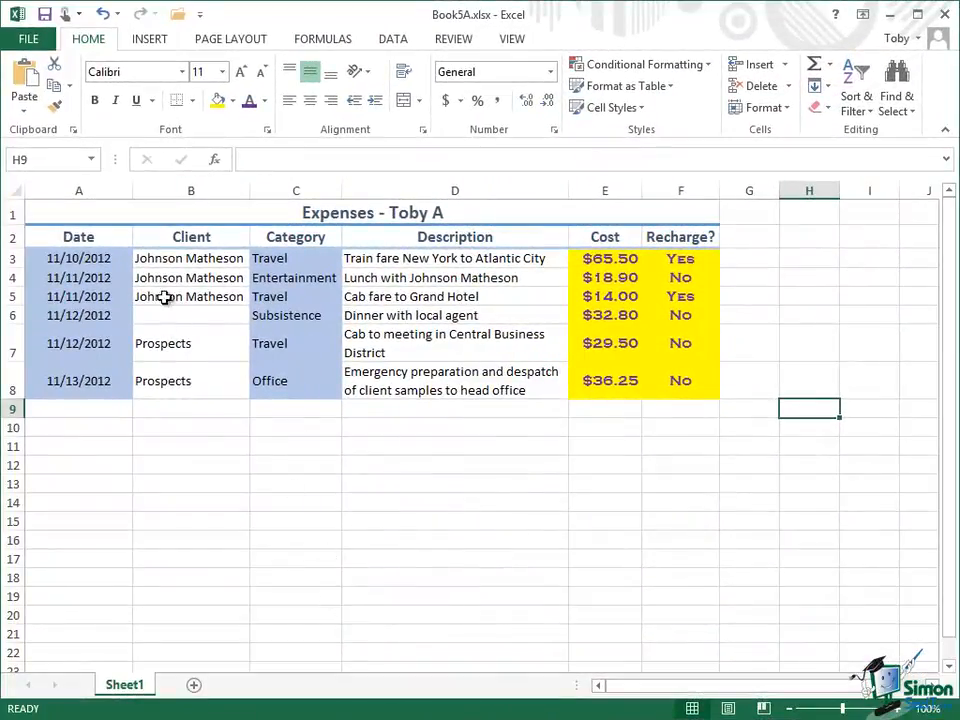
Widen the Date column to about two and a half times its width
drag(132, 190, 298, 193)
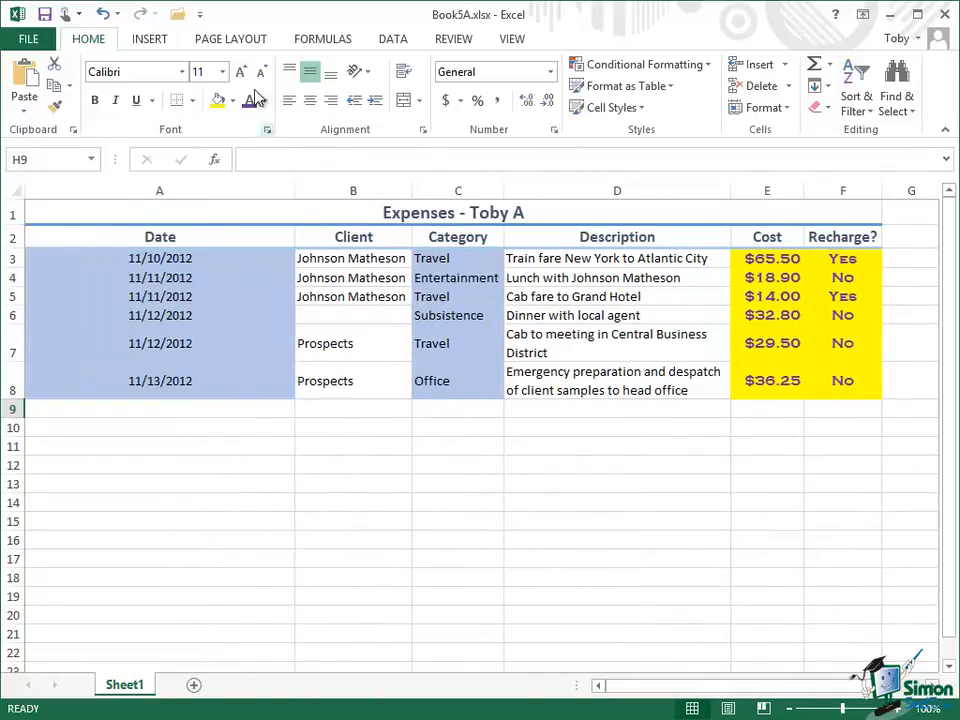
Look through the available workbook themes without applying one
click(215, 40)
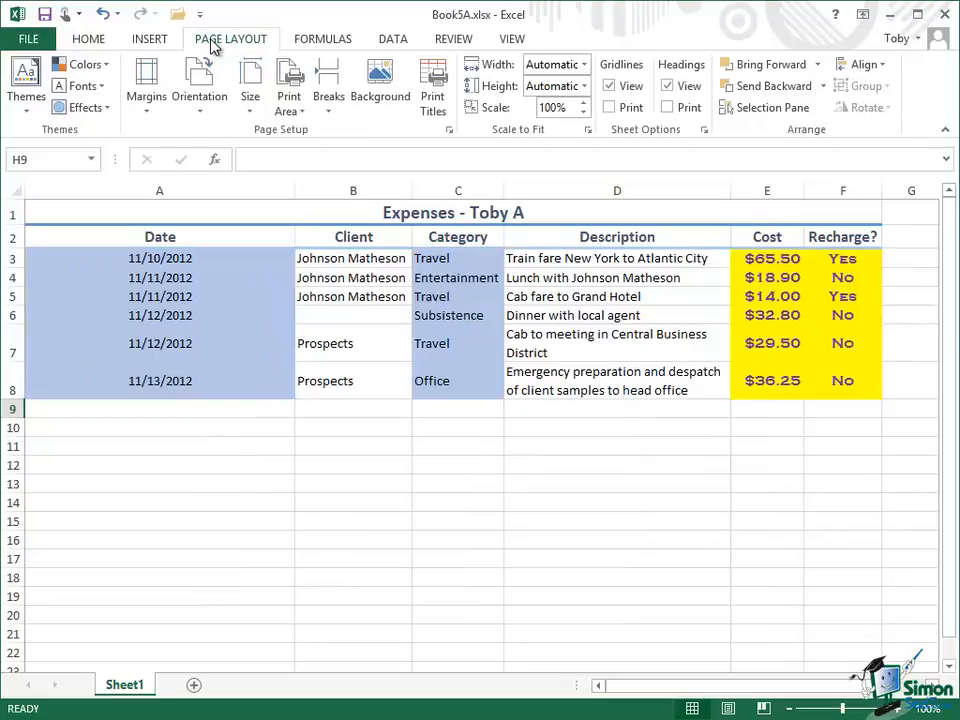
click(27, 110)
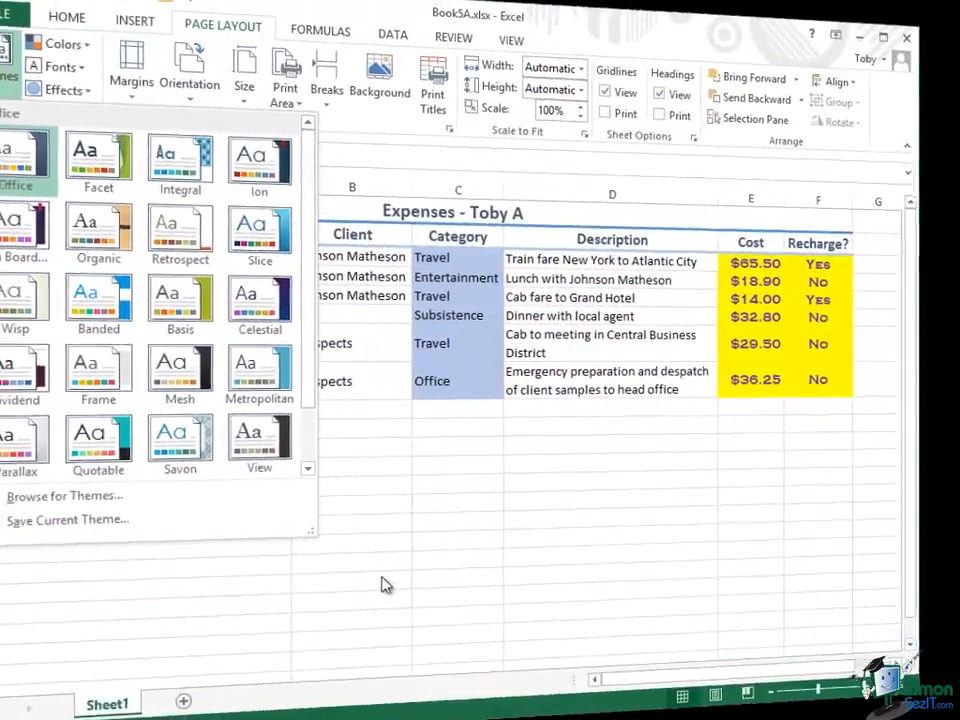
click(427, 647)
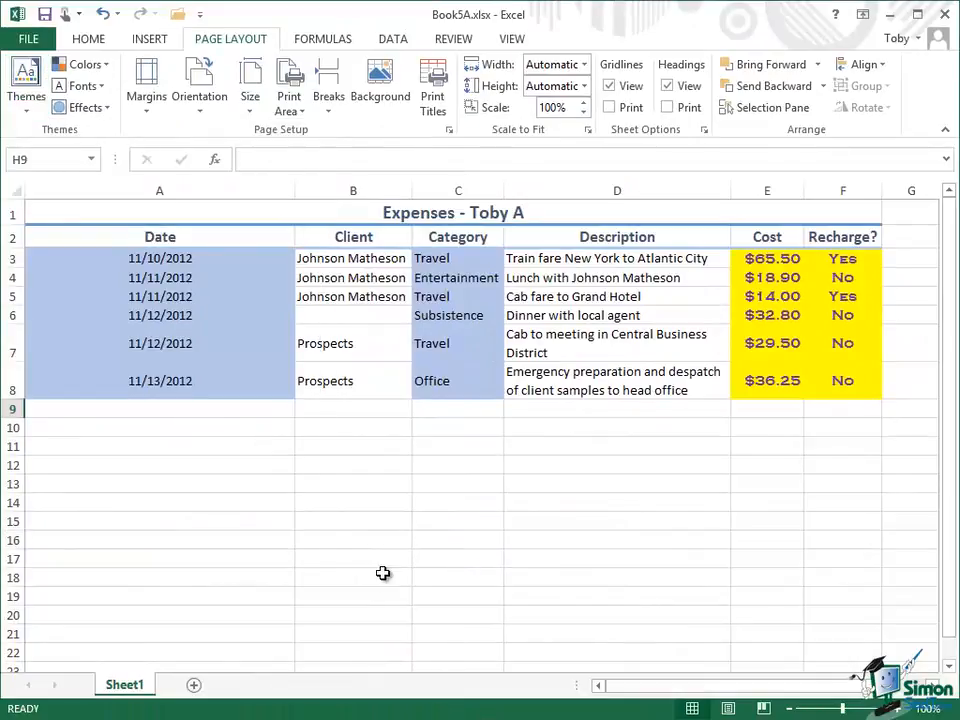